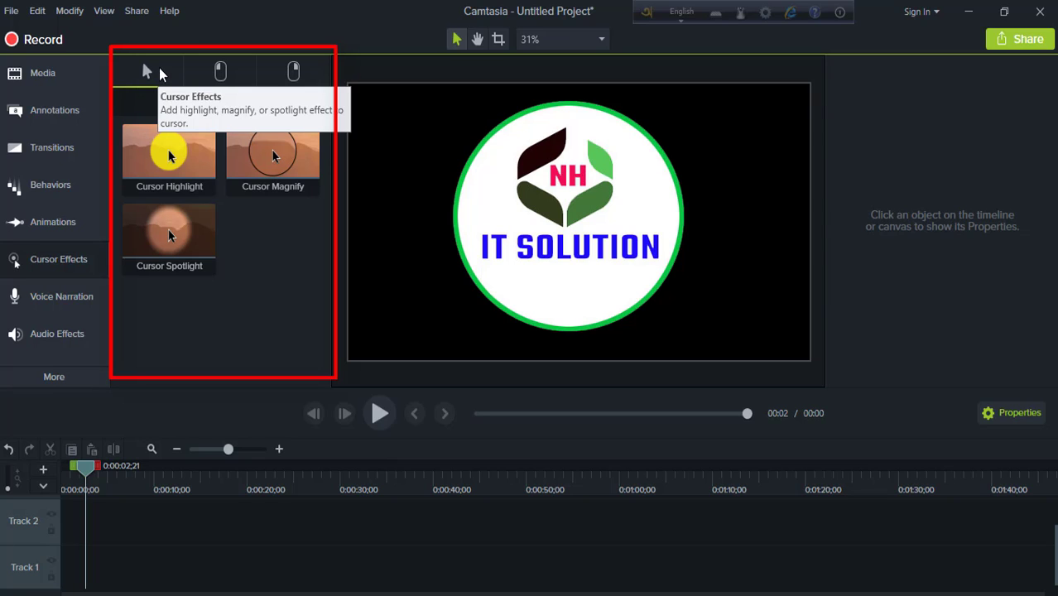
- Look through the left-click and right-click effect sets, and return to the general cursor effects
click(221, 72)
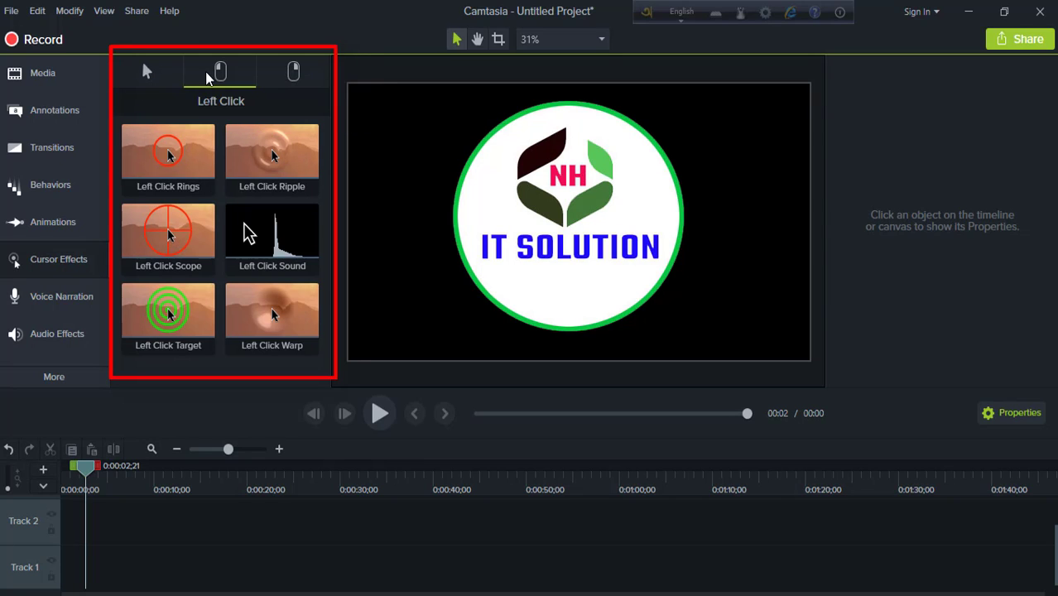
click(293, 76)
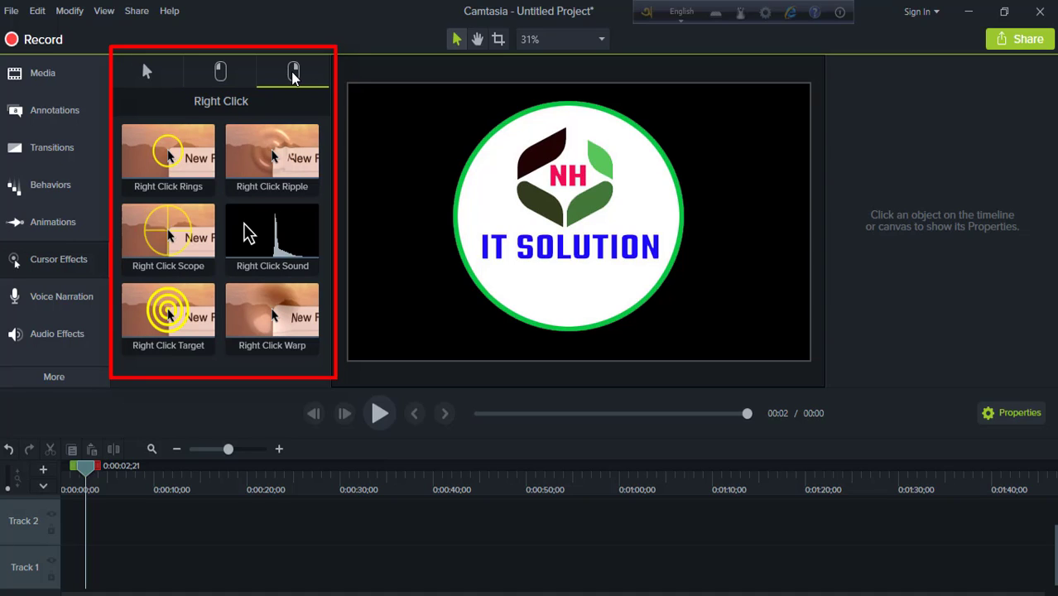
click(146, 72)
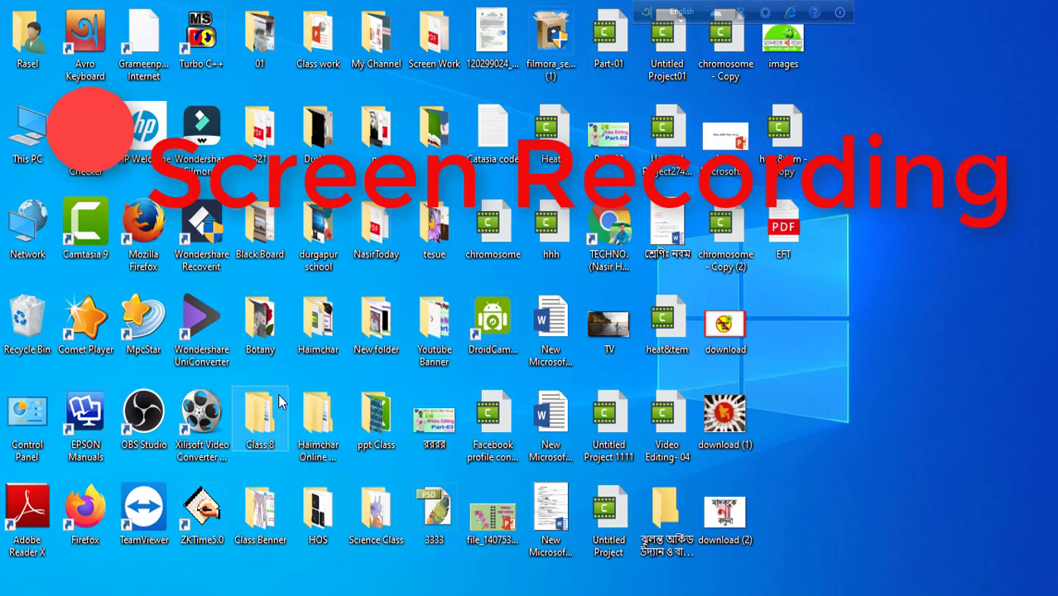
- Open the Botany folder from the desktop, browse its pictures in a maximized window, and close the folder
double_click(260, 321)
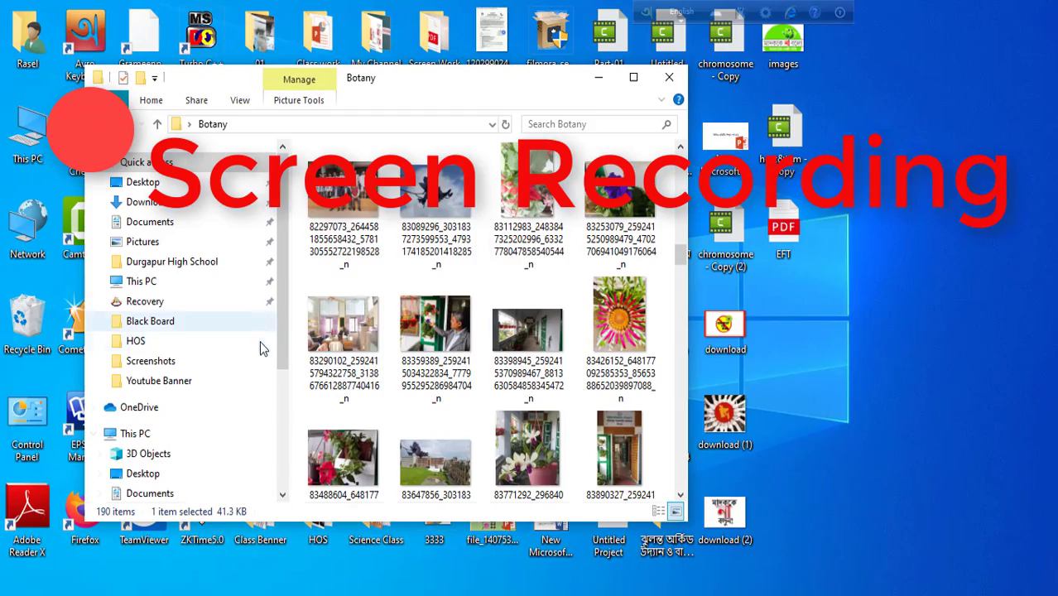
click(627, 79)
scroll(590, 308, down, 5)
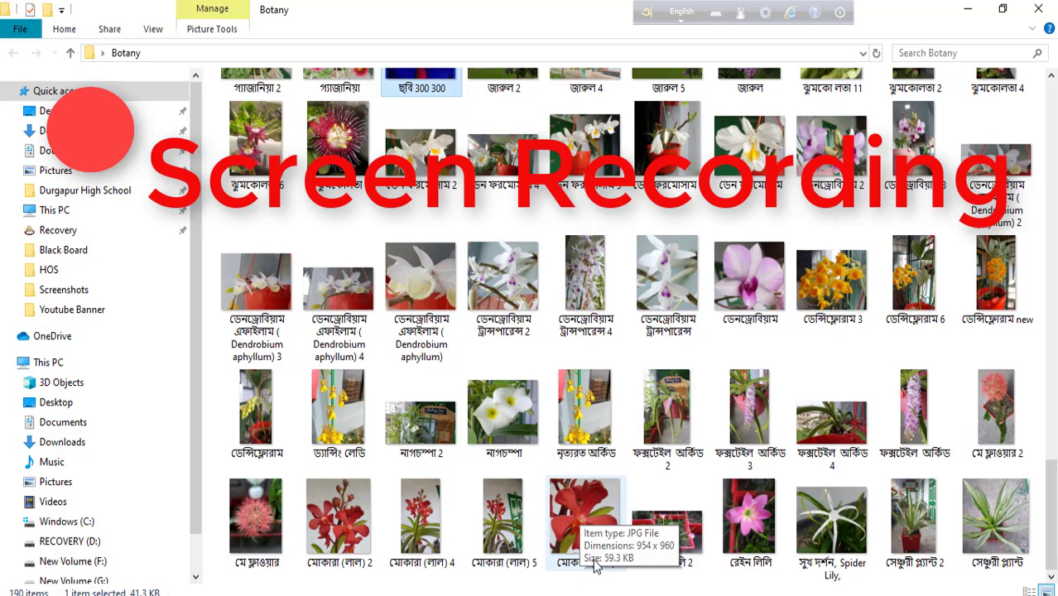
click(1038, 8)
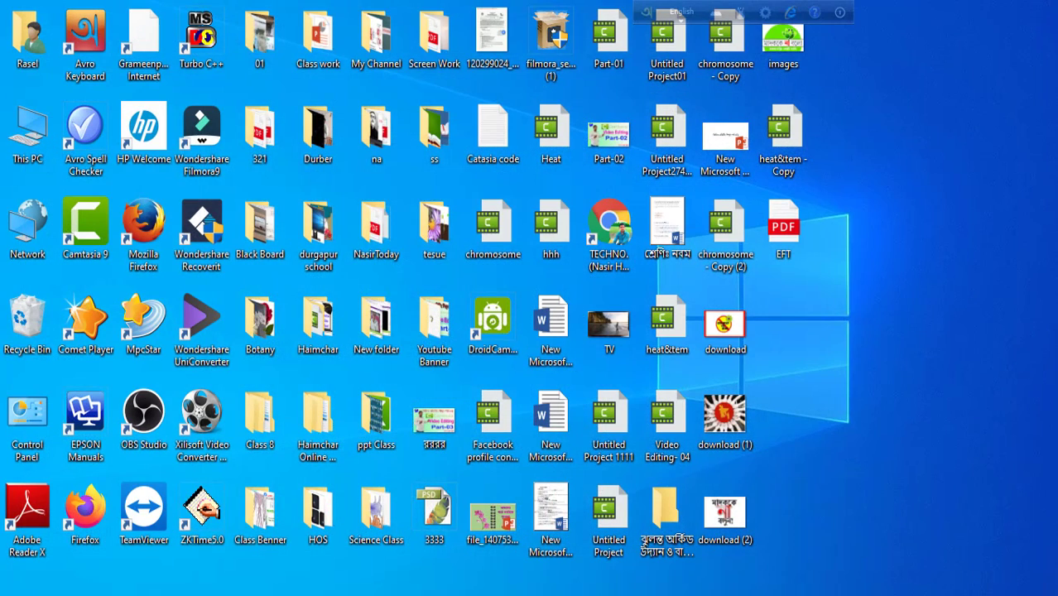
- Switch to Camtasia, bring up the recorder window, inspect its Tools and Help commands, and minimize the recorder
key(alt+Tab)
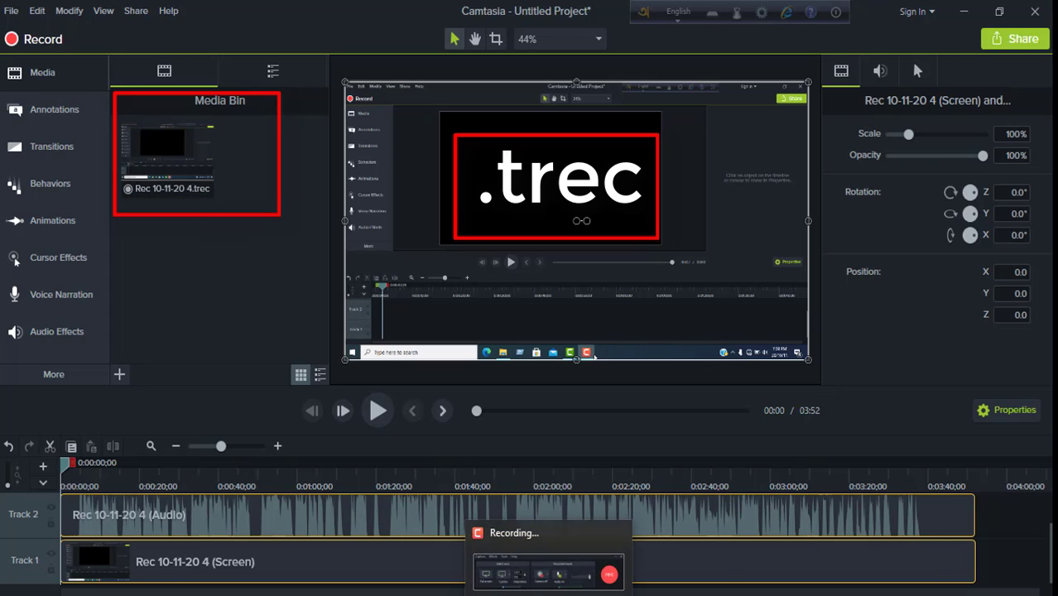
click(550, 594)
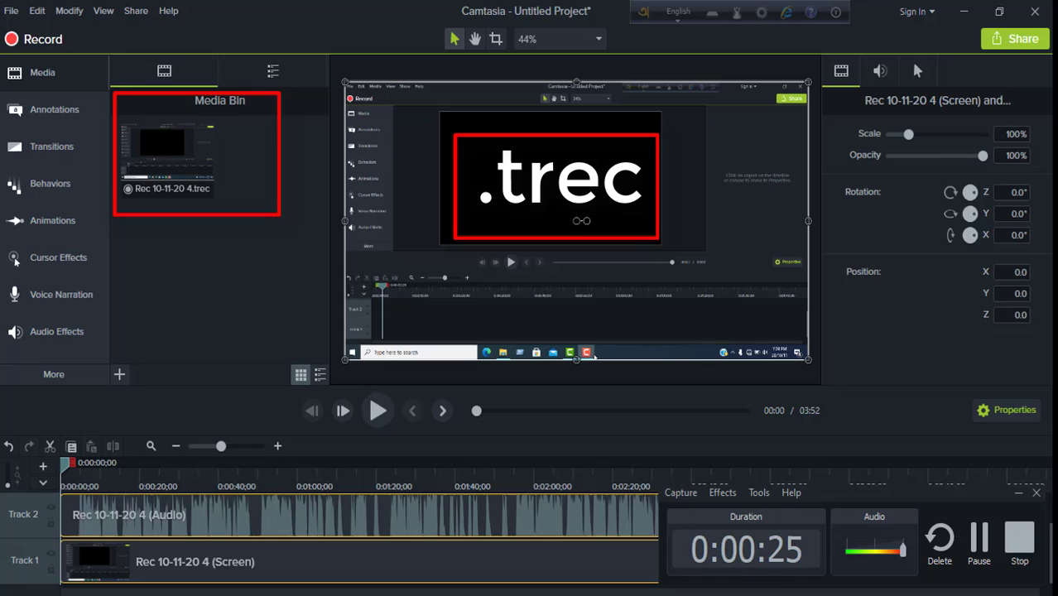
click(760, 493)
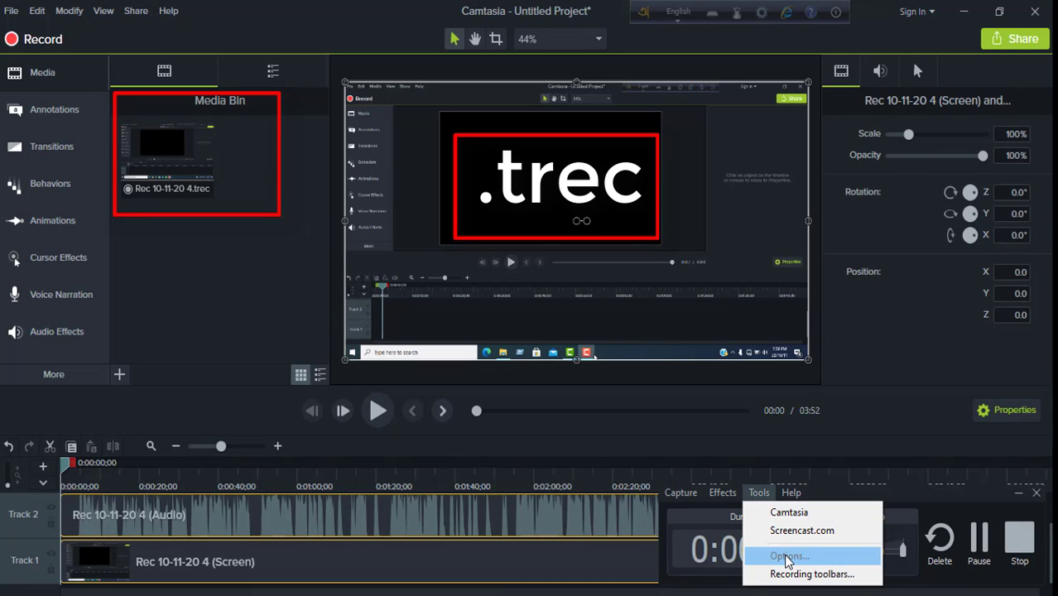
mouse_move(792, 492)
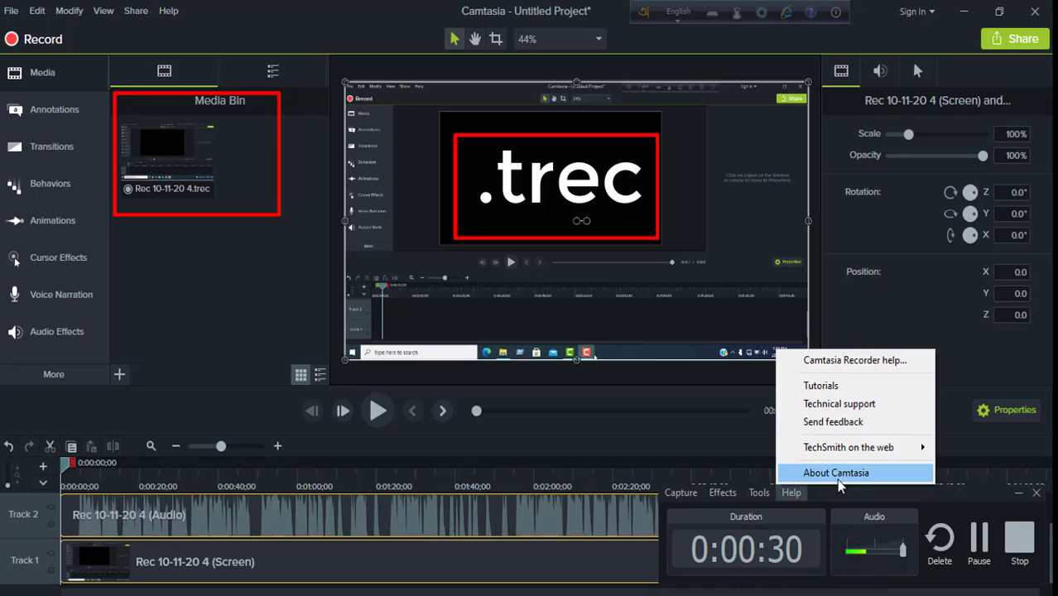
click(1021, 493)
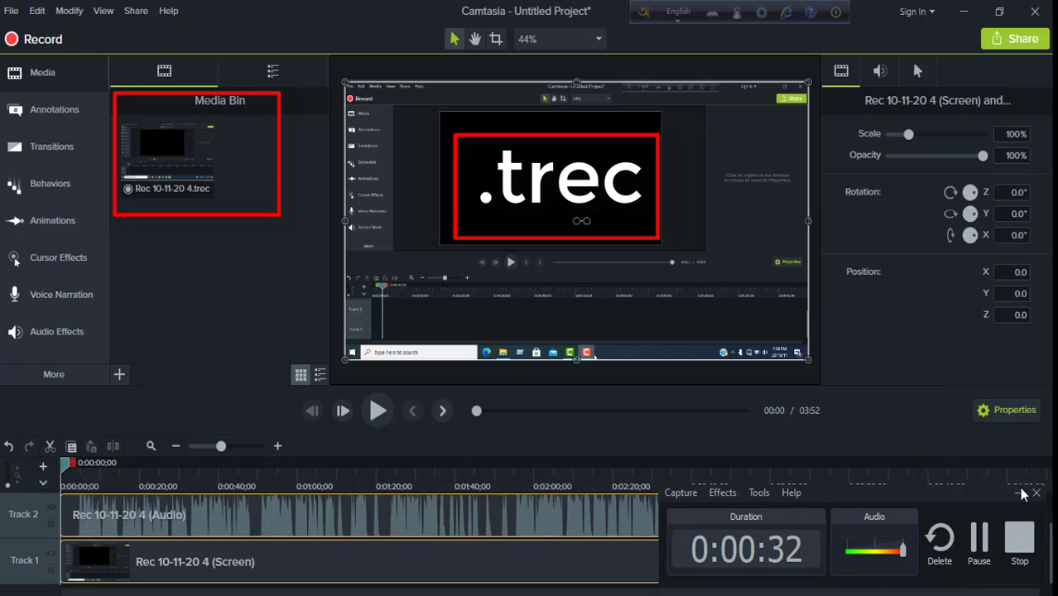
click(1021, 494)
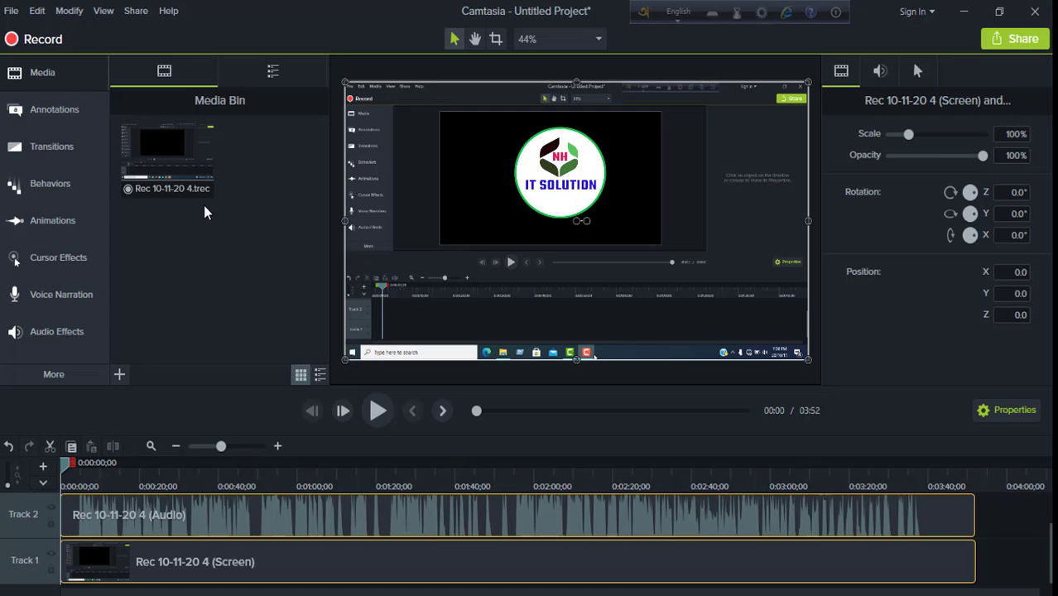
- Delete the Rec 10-11-20 4 audio clip from Track 2 and enlarge the screen clip on the canvas to about 105.3%
click(167, 524)
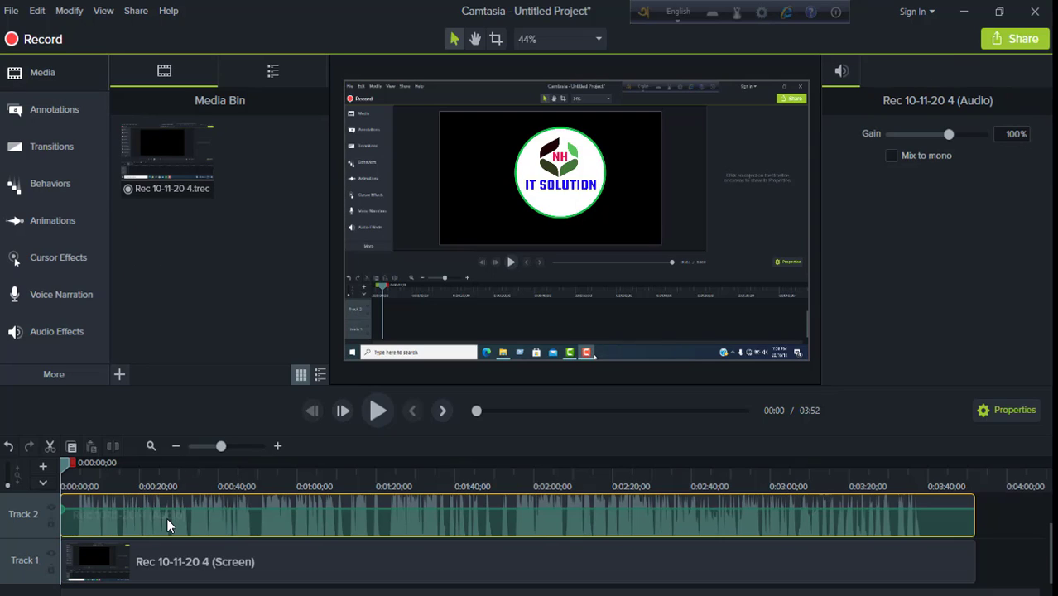
key(Delete)
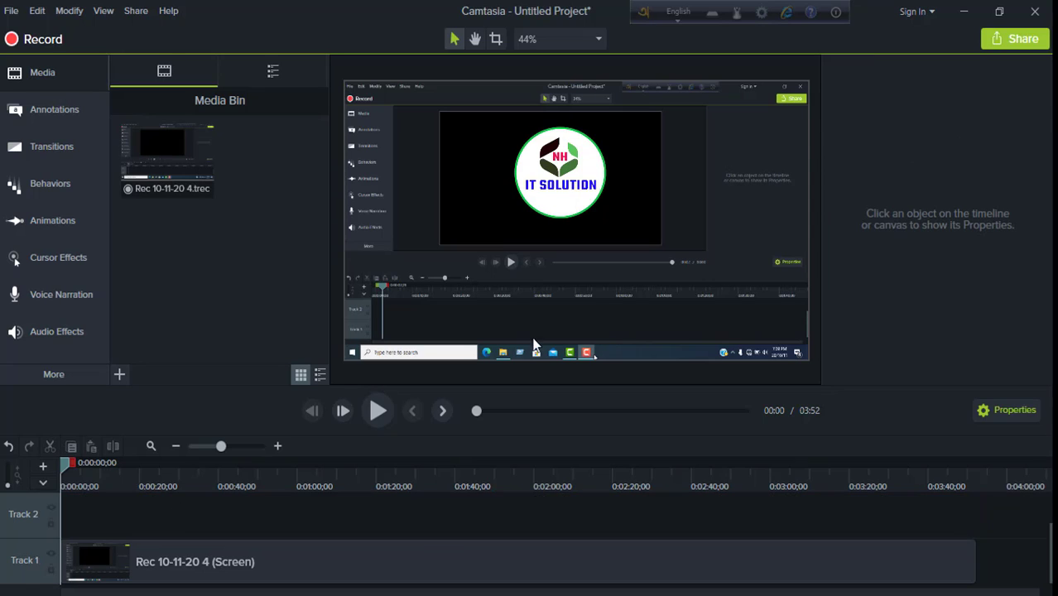
click(590, 317)
drag(583, 365, 580, 376)
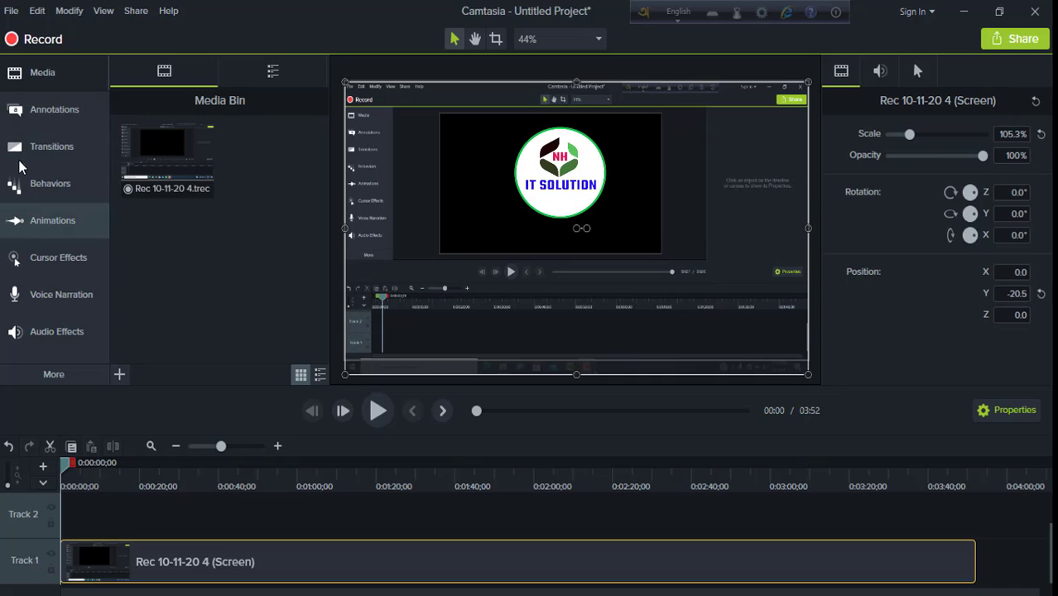
- Apply the Cursor Highlight effect to the Rec 10-11-20 4 screen clip on Track 1 and expand the clip's effects
click(58, 257)
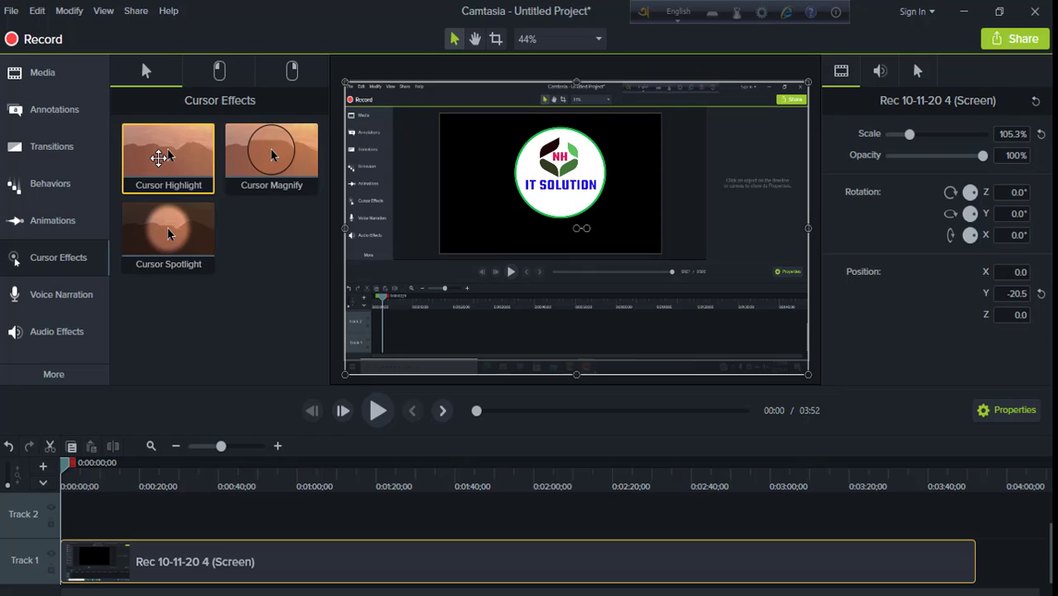
drag(149, 158, 511, 590)
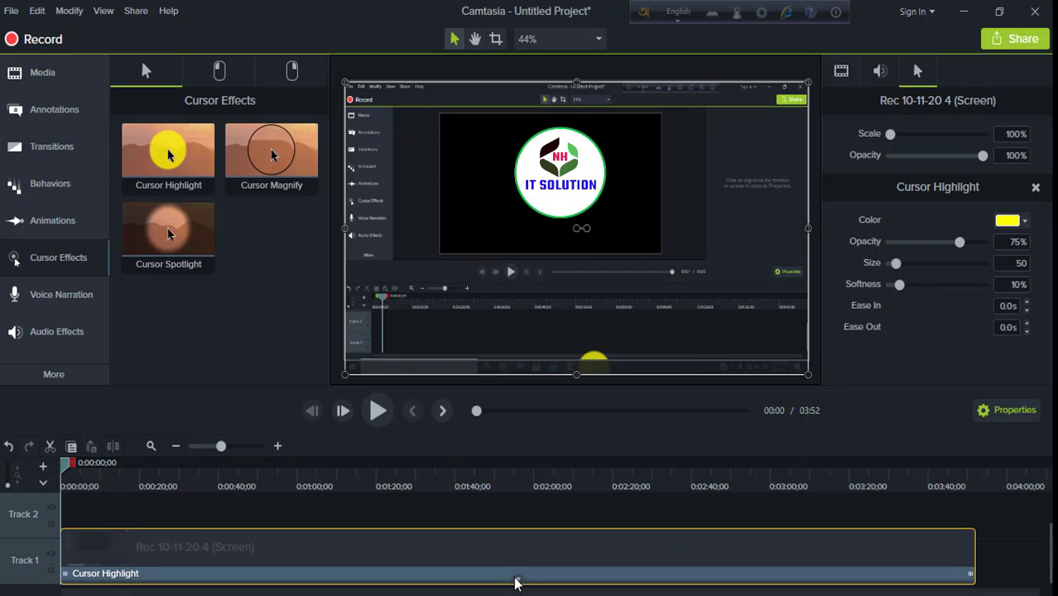
click(516, 581)
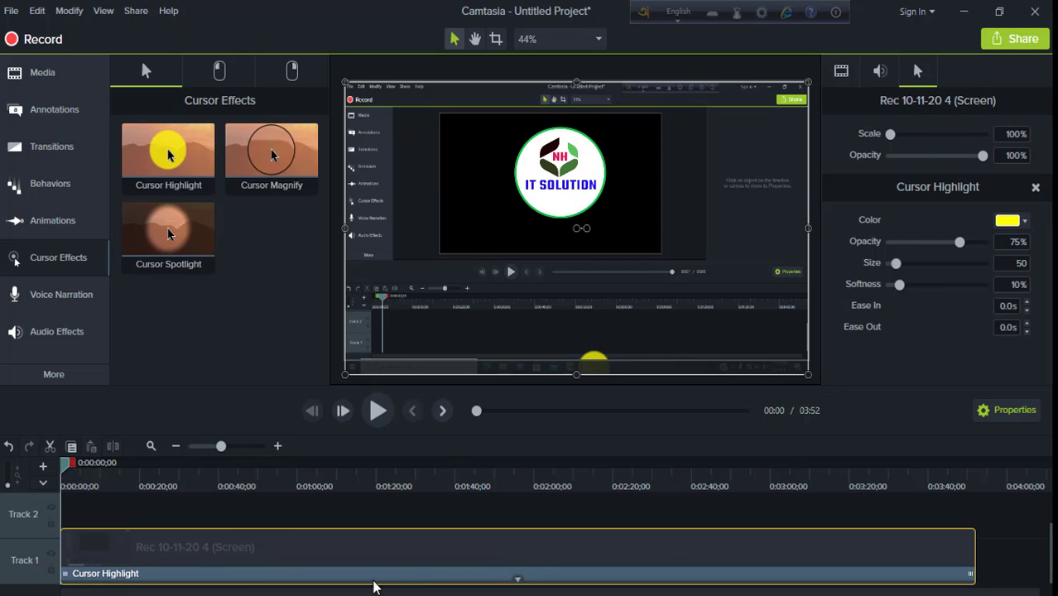
- Play back the screen clip, skipping ahead to about 2:57, to preview the highlighted cursor
click(377, 411)
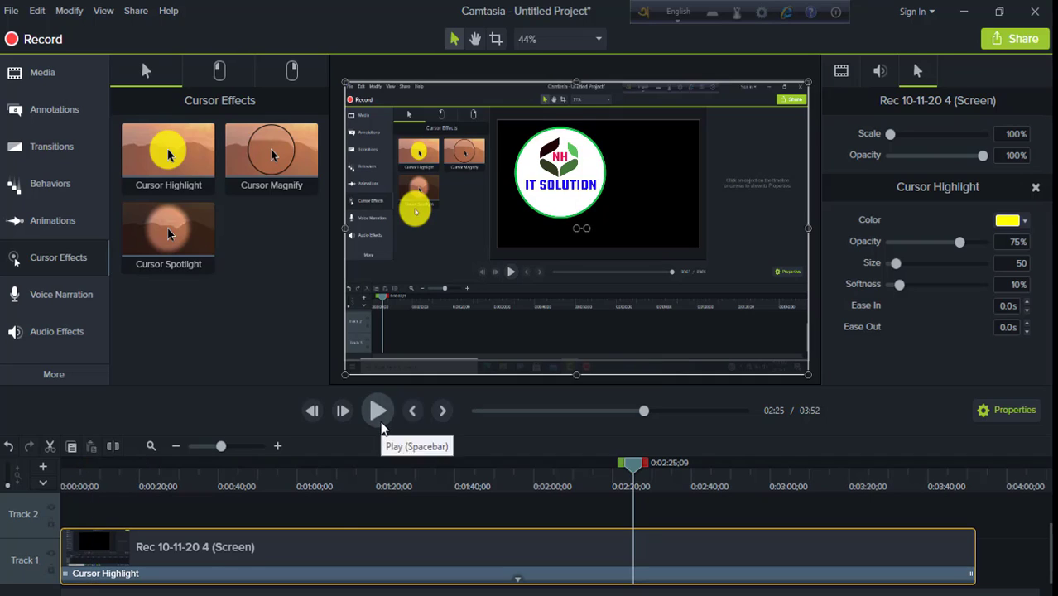
click(378, 411)
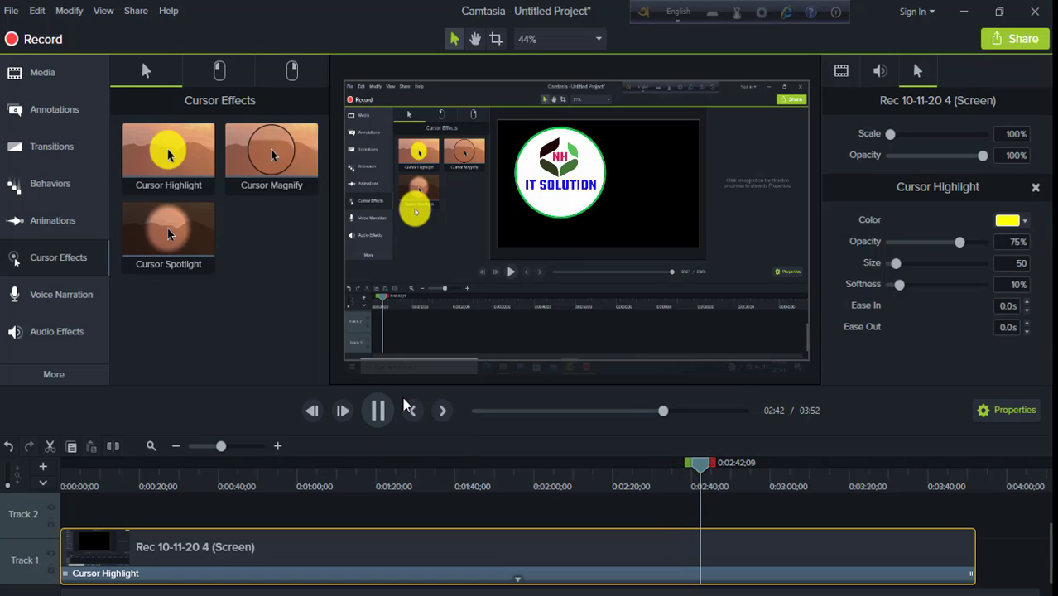
drag(719, 470, 761, 471)
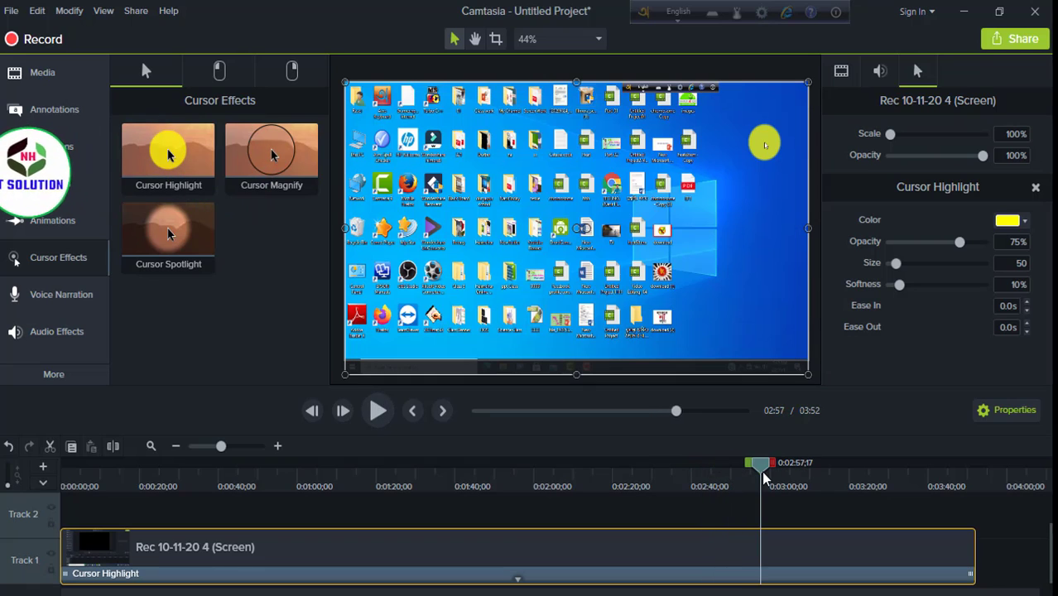
click(380, 412)
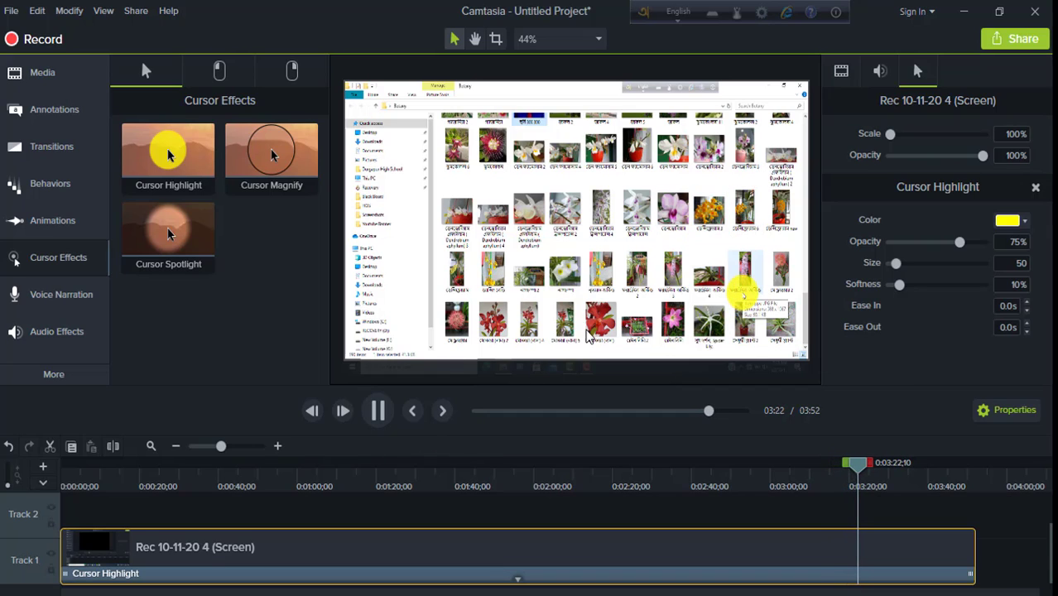
click(374, 418)
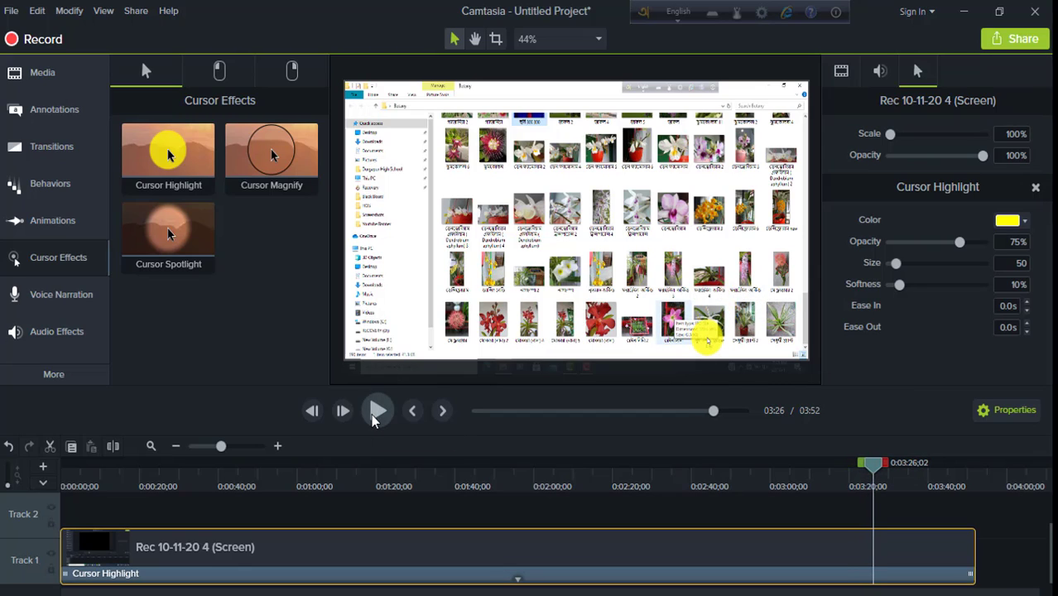
- Delete the Cursor Highlight effect from the screen clip on Track 1
click(515, 575)
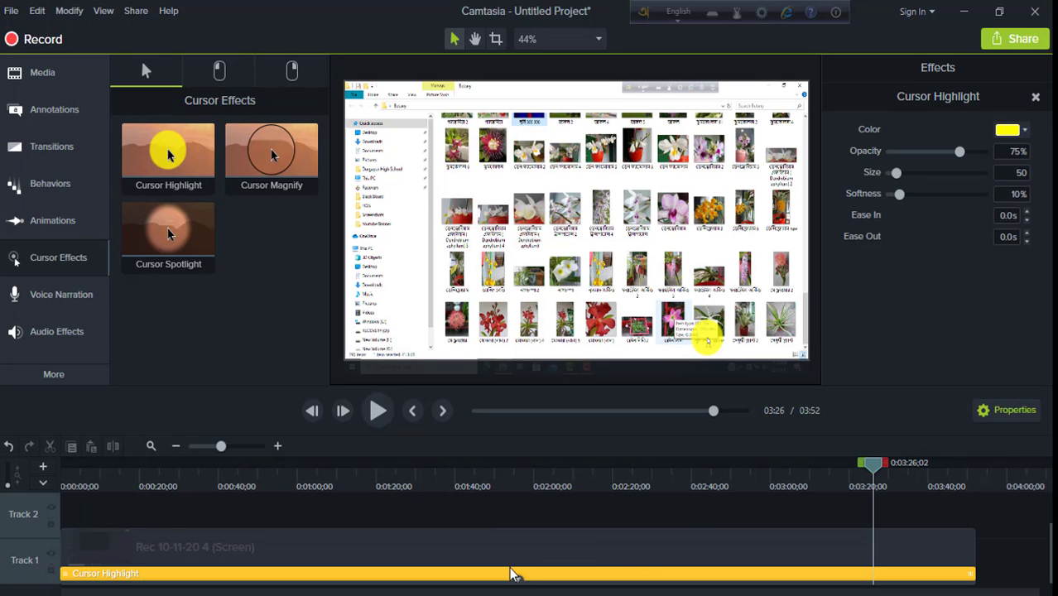
right_click(513, 574)
click(546, 522)
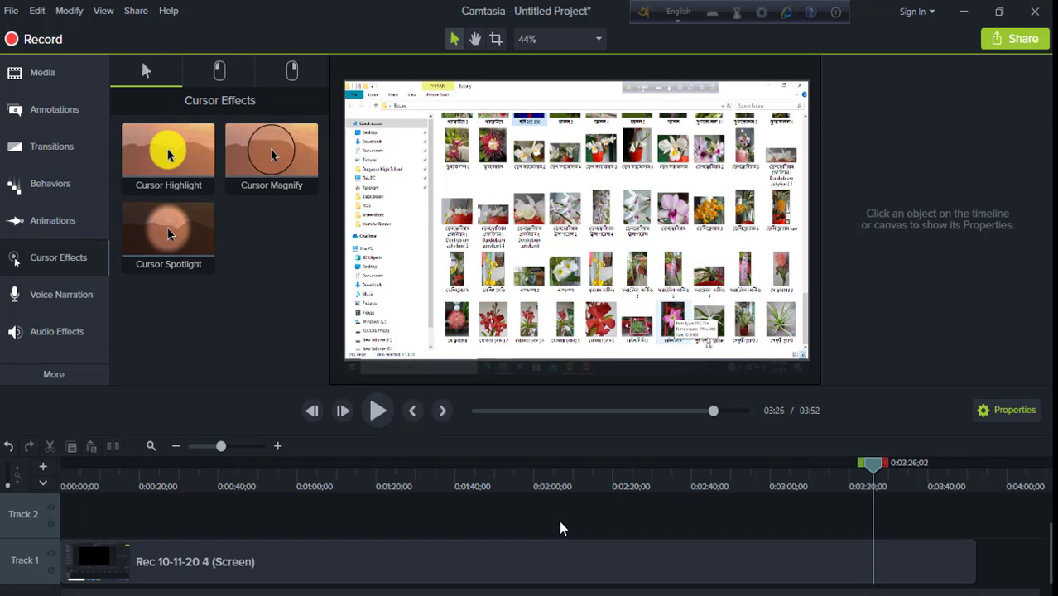
- Apply the Cursor Spotlight effect to the Track 1 screen clip and preview it from about 2:58
click(705, 486)
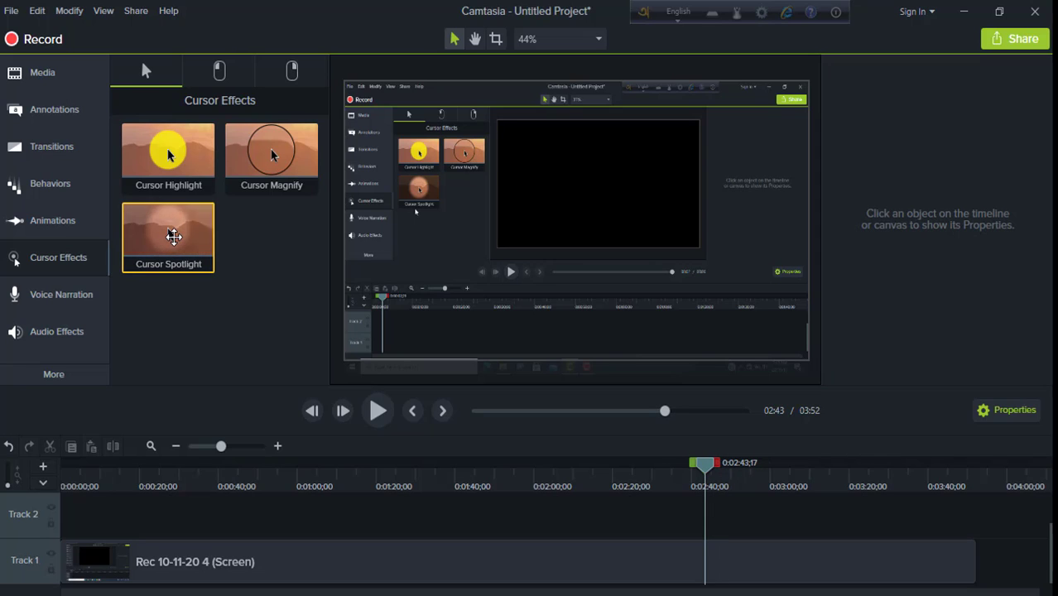
drag(406, 470, 520, 580)
click(520, 579)
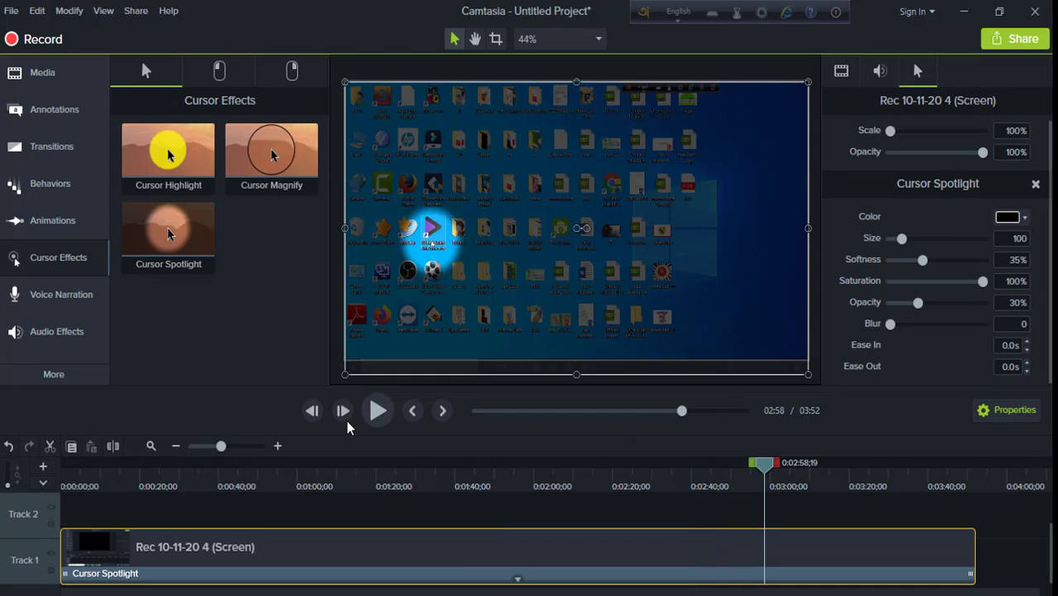
click(376, 411)
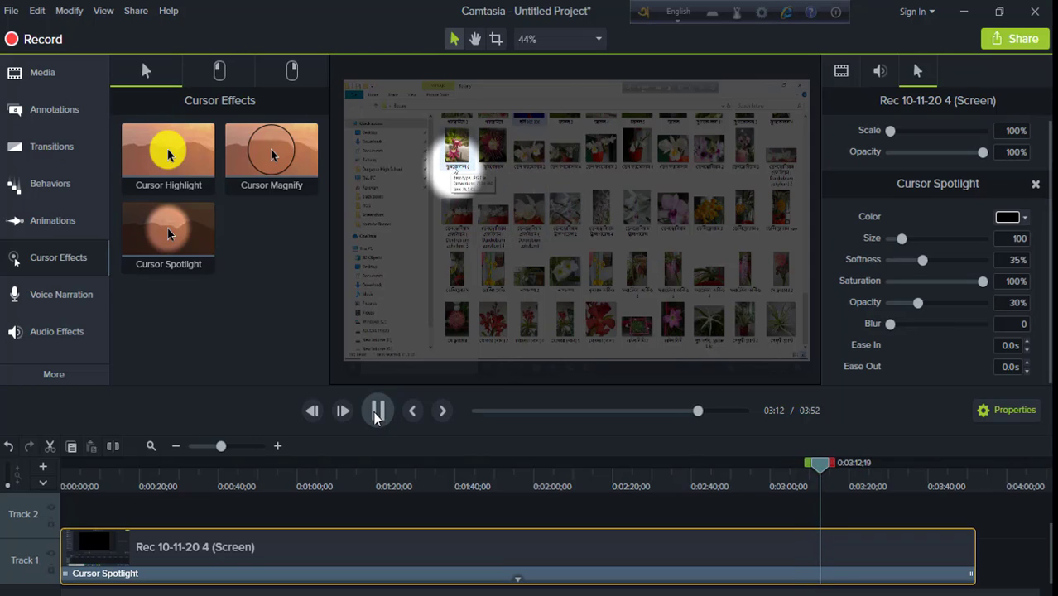
click(377, 413)
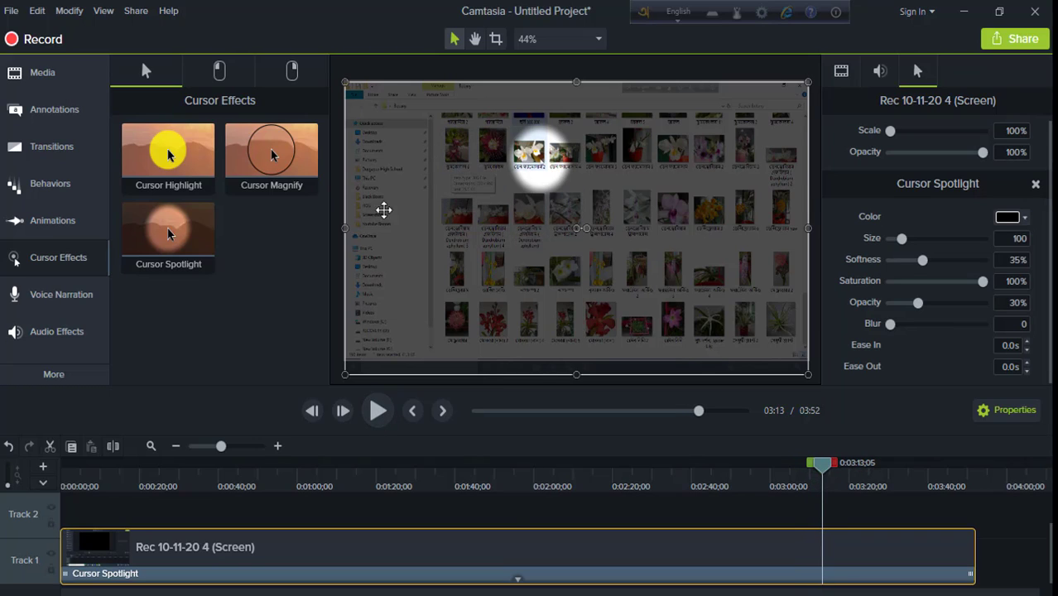
- Delete the Cursor Spotlight effect from the screen clip on Track 1
click(519, 574)
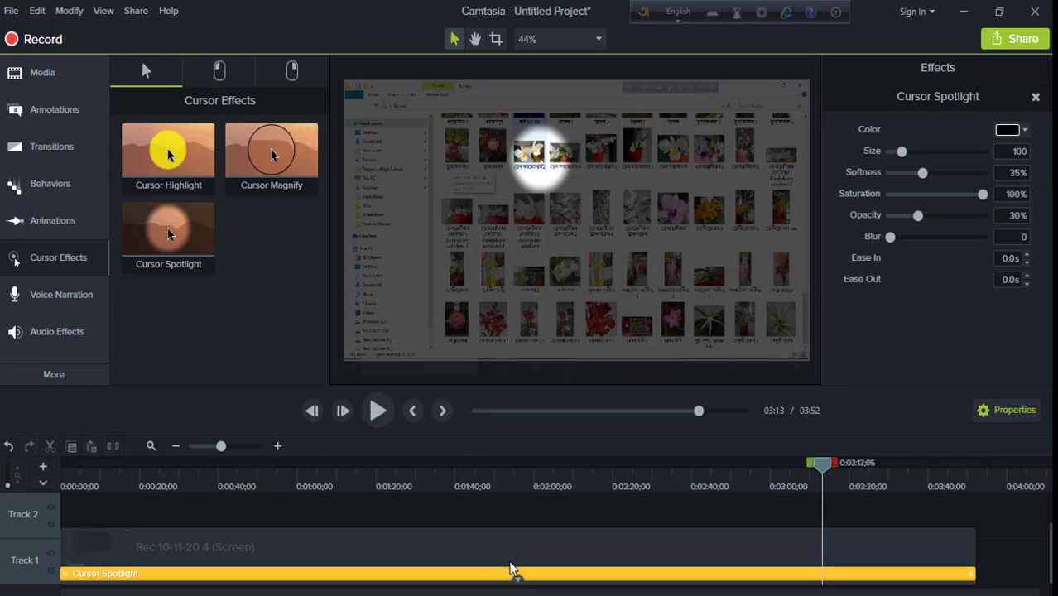
right_click(520, 579)
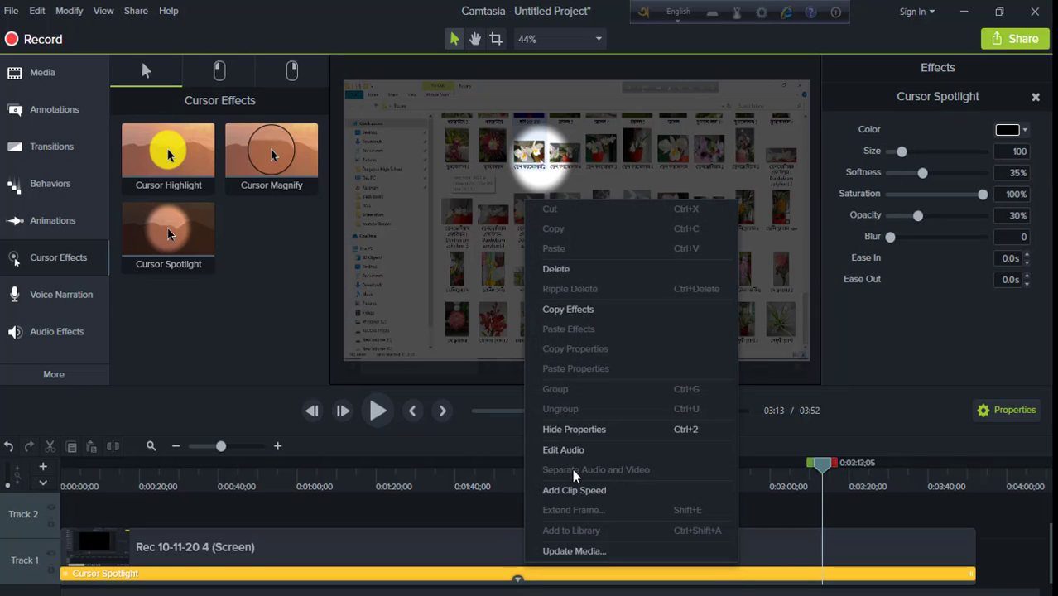
click(519, 580)
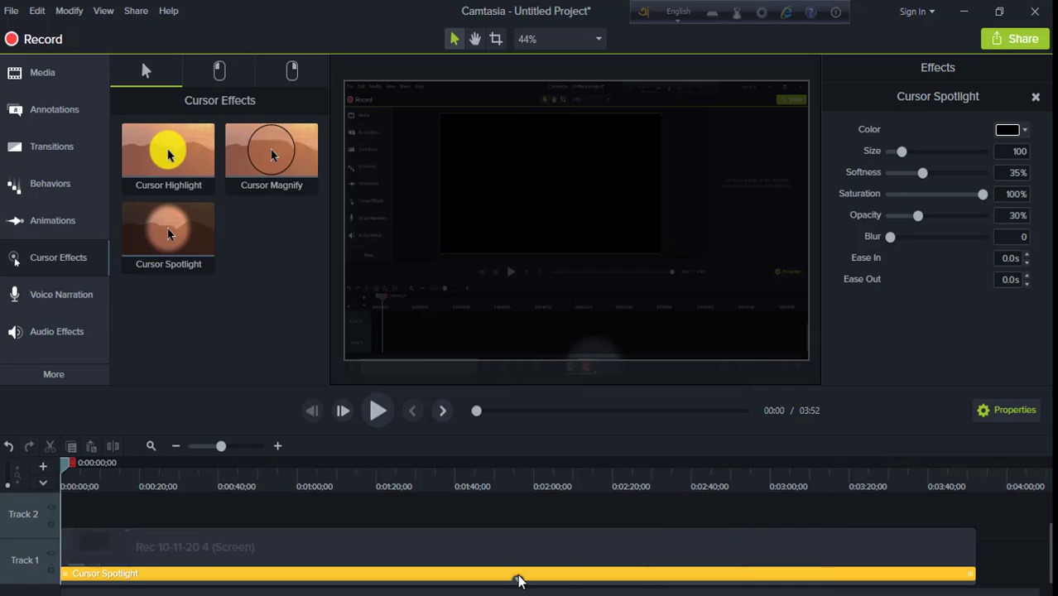
right_click(519, 578)
click(551, 526)
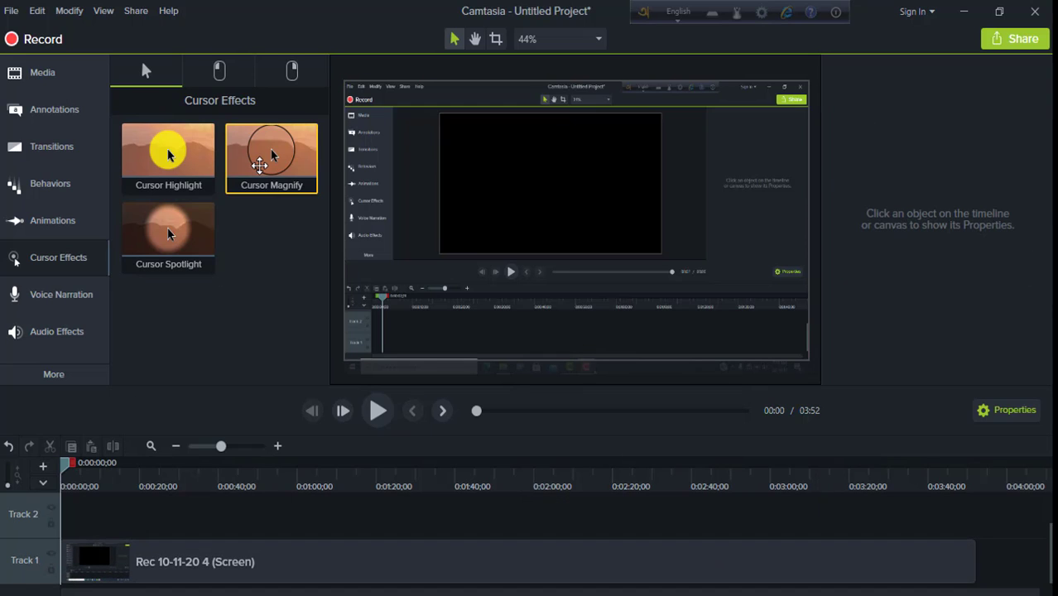
- Apply the Cursor Magnify effect to the Track 1 screen clip and play the footage of the Botany folder to preview it
drag(259, 164, 524, 577)
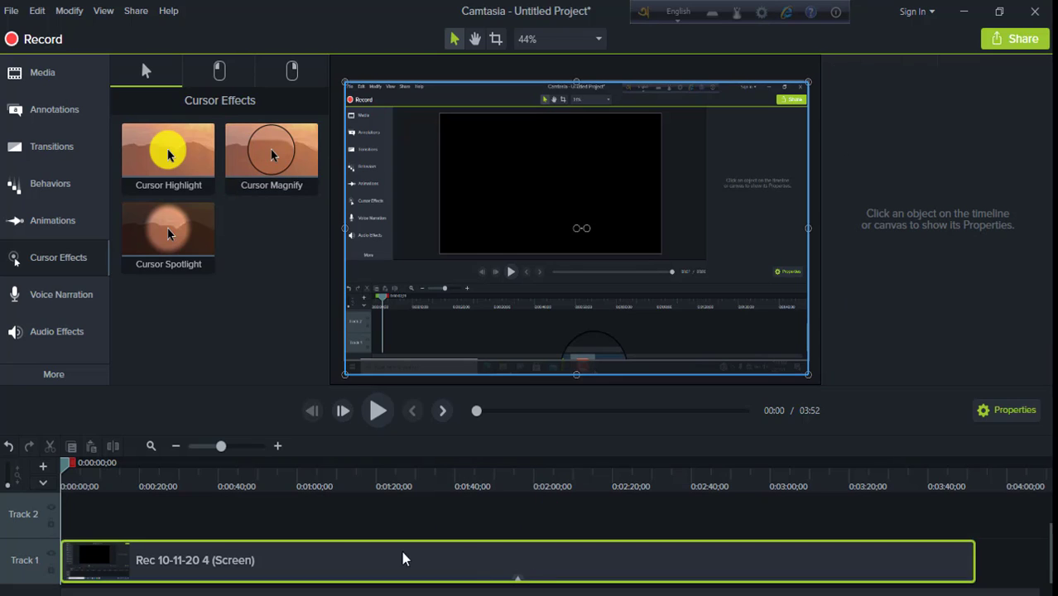
drag(72, 468, 761, 592)
click(378, 411)
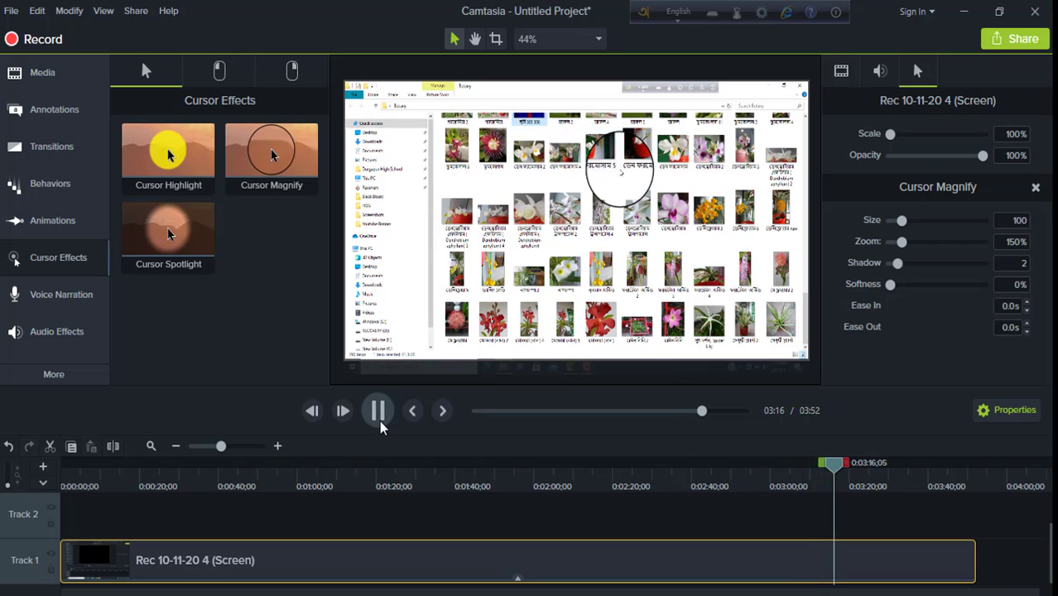
- Stop the preview, record a voice narration of about 14 seconds starting at 3:16, and save it as Narration 44
click(378, 414)
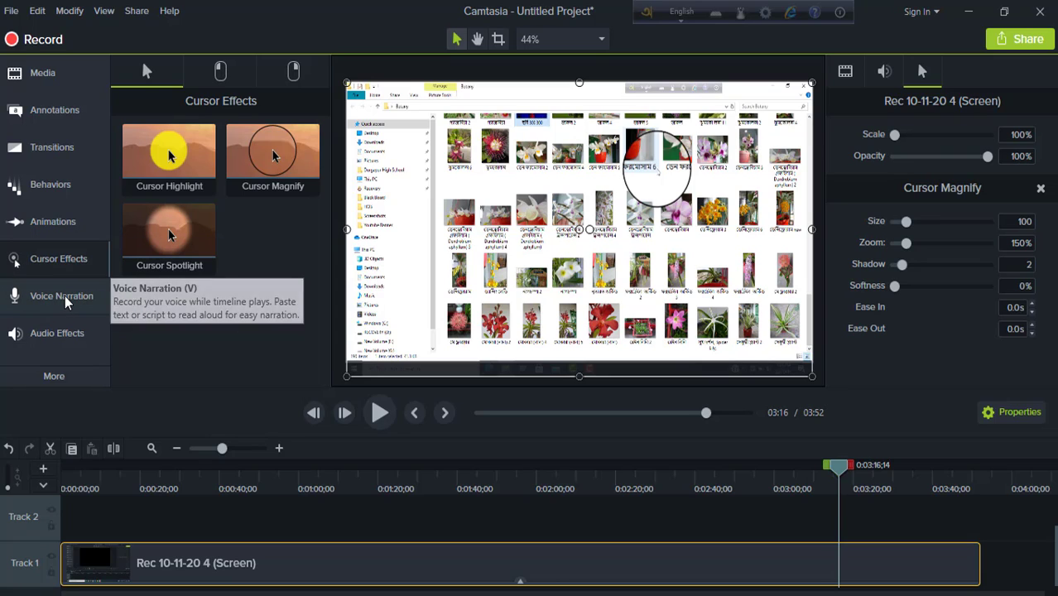
click(65, 299)
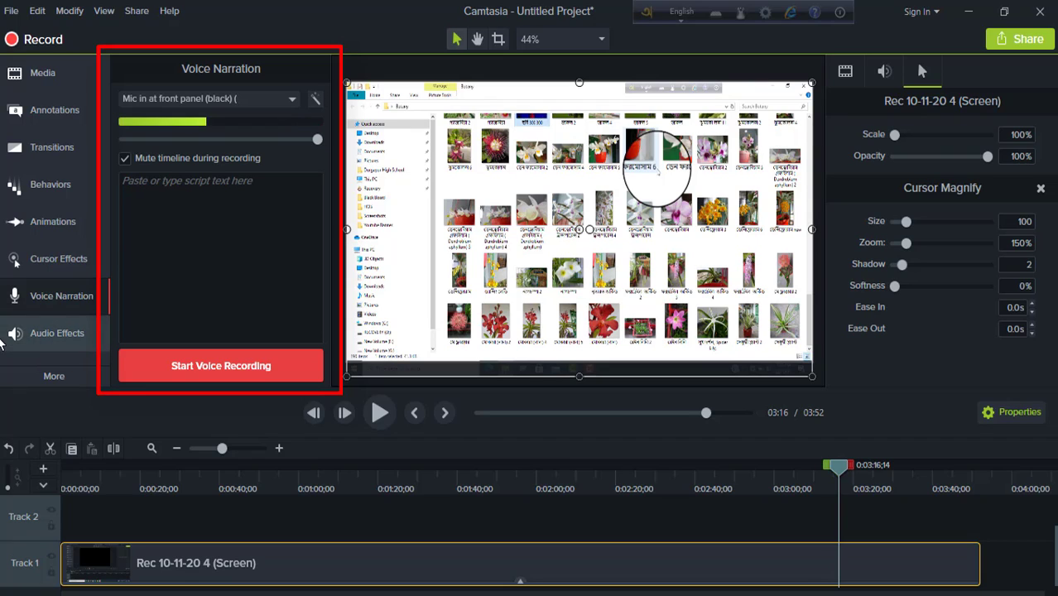
click(203, 368)
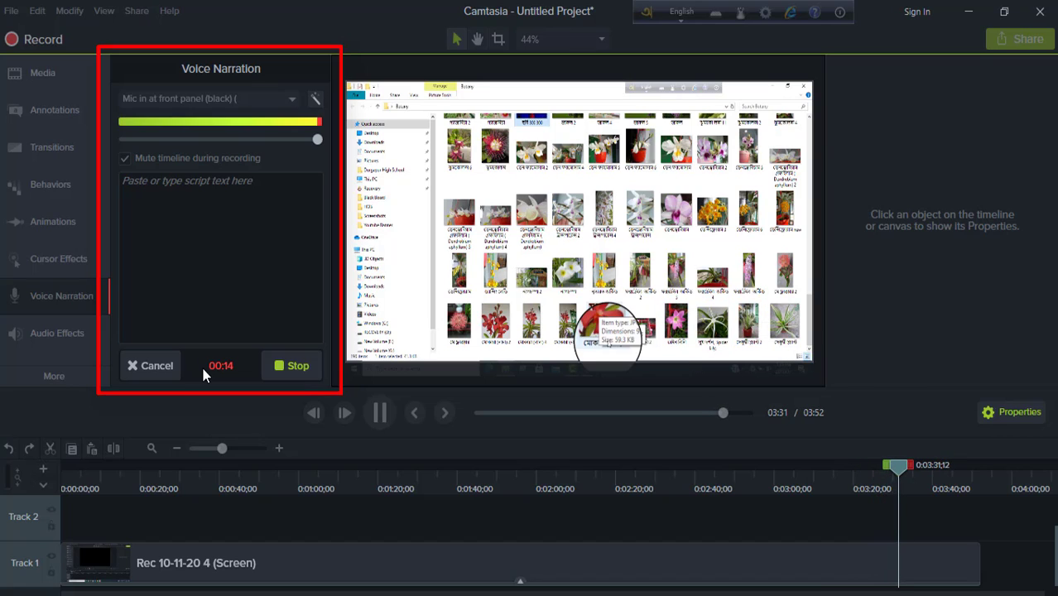
click(267, 370)
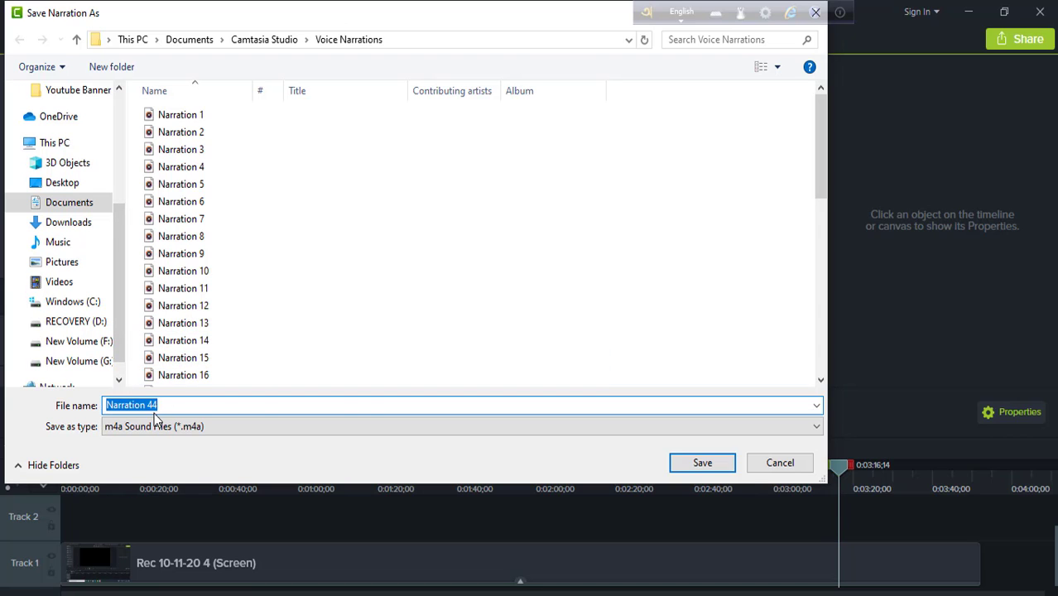
click(706, 468)
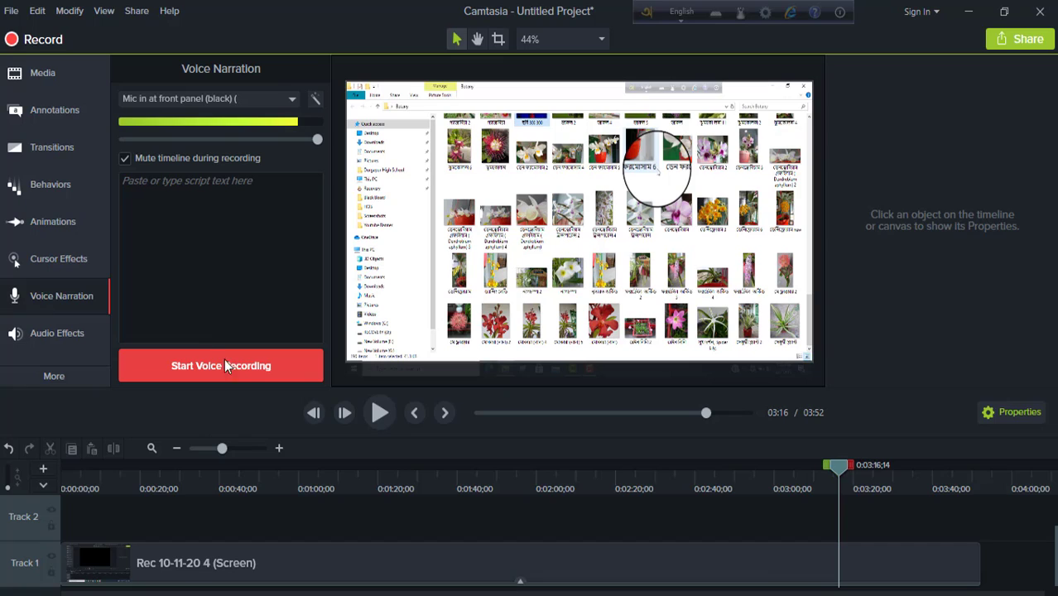
- Check the new narration file in the Media Bin and play its Track 2 clip from about 3:17
click(55, 72)
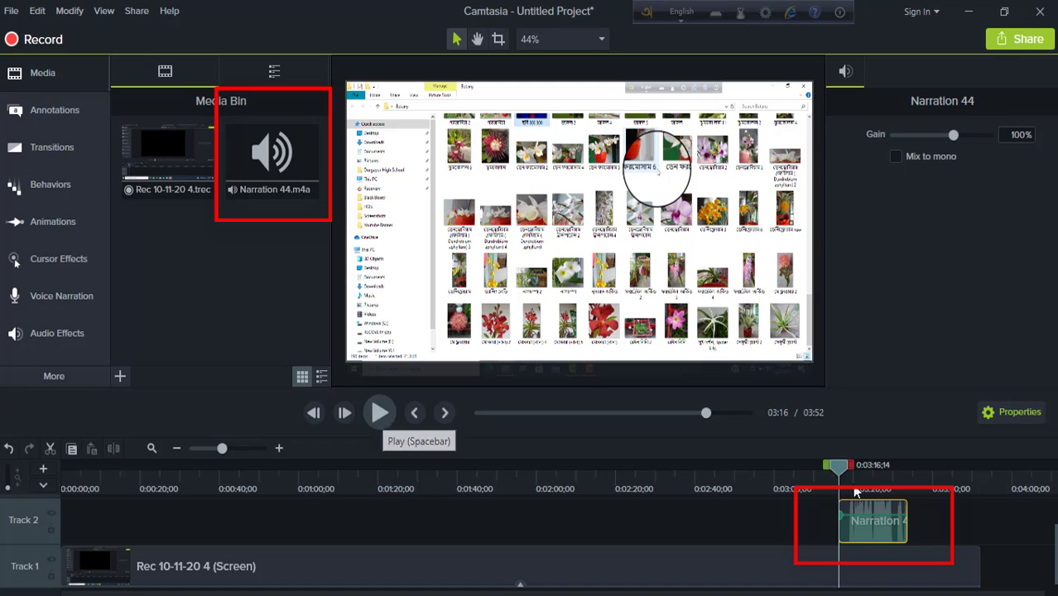
drag(845, 469, 851, 470)
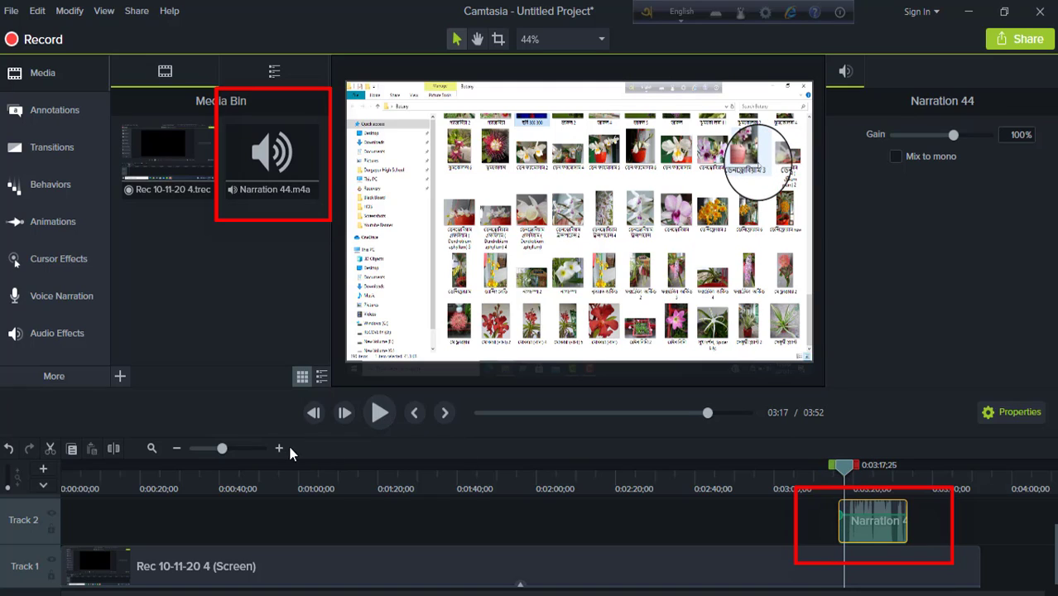
click(377, 413)
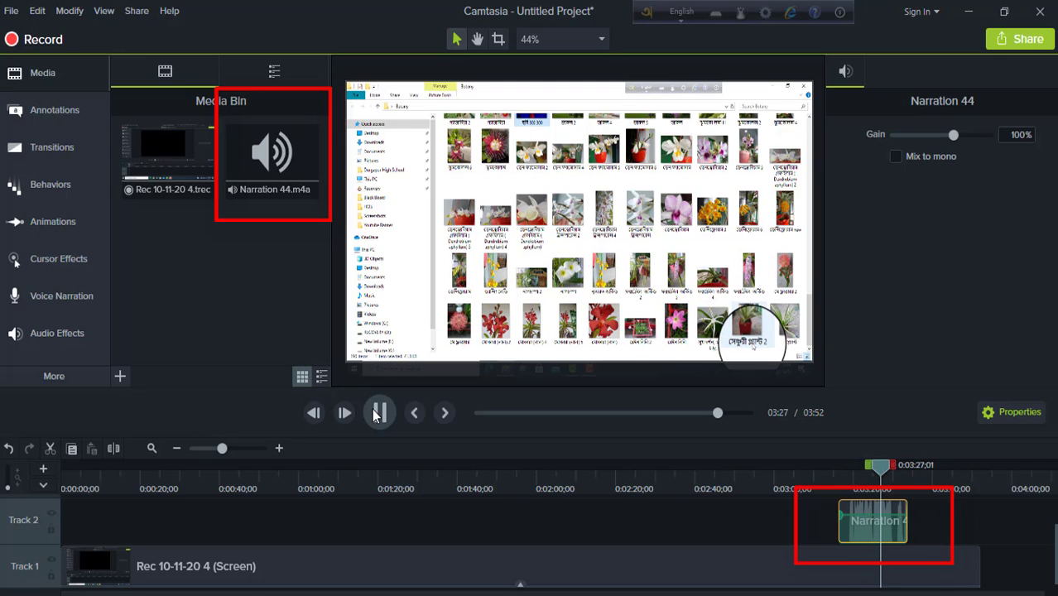
click(378, 413)
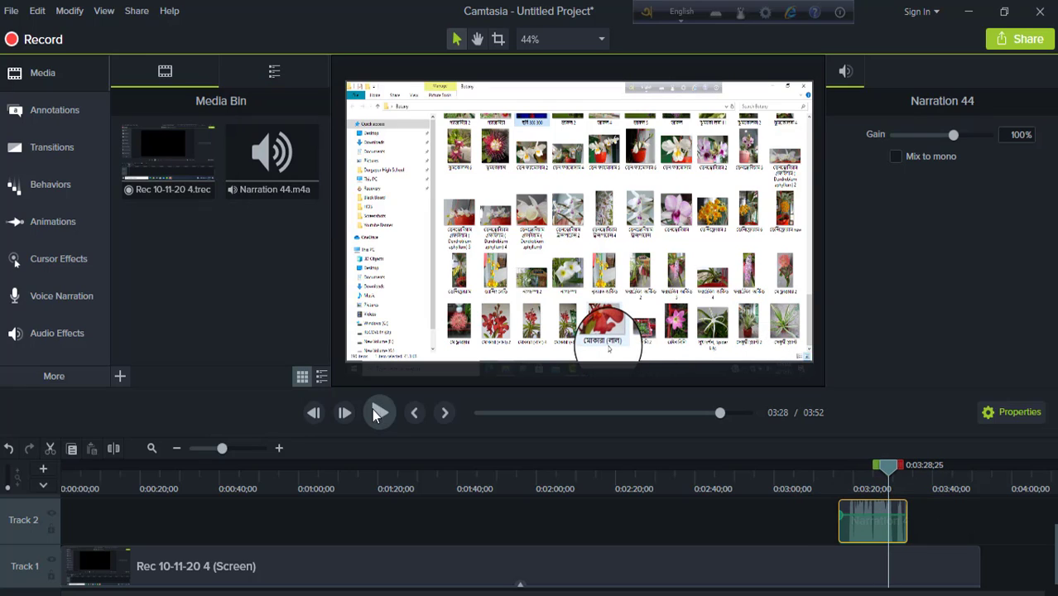
- Adjust the microphone recording level for voice narration and switch timeline muting during recording off and back on
click(56, 295)
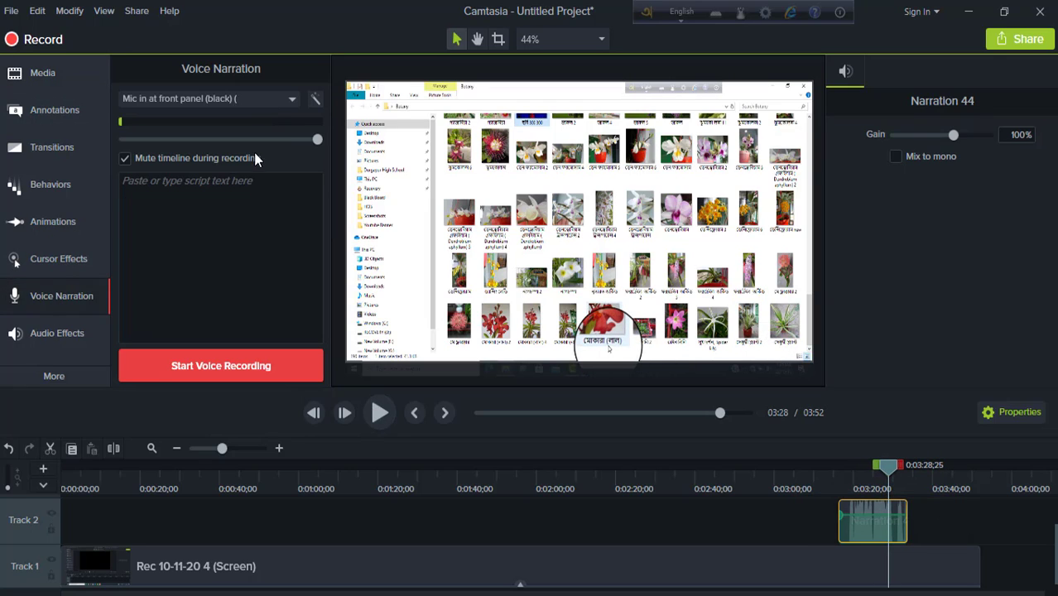
click(315, 98)
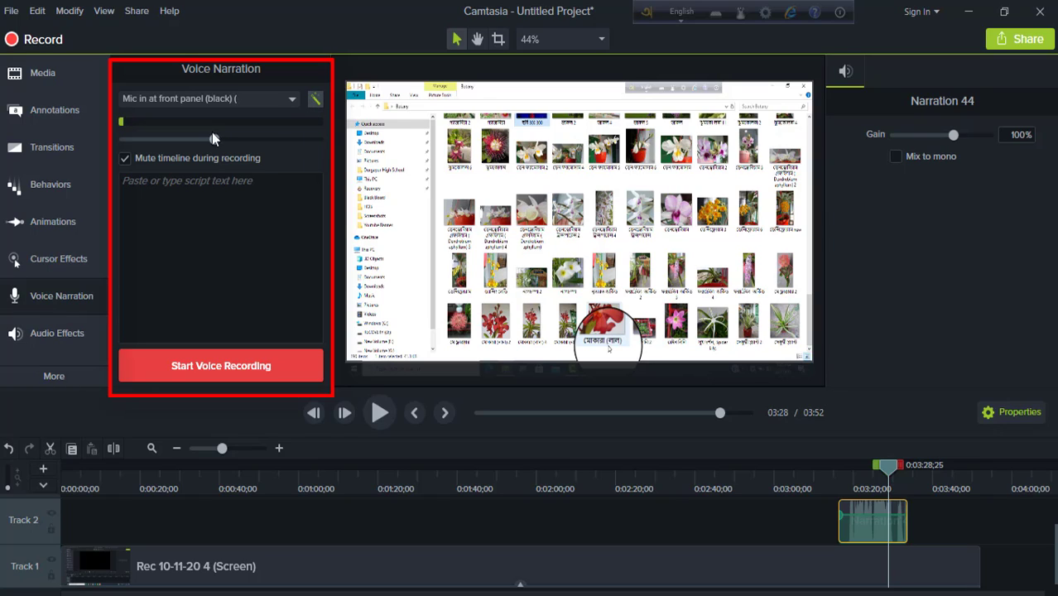
drag(214, 140, 282, 151)
drag(278, 143, 298, 148)
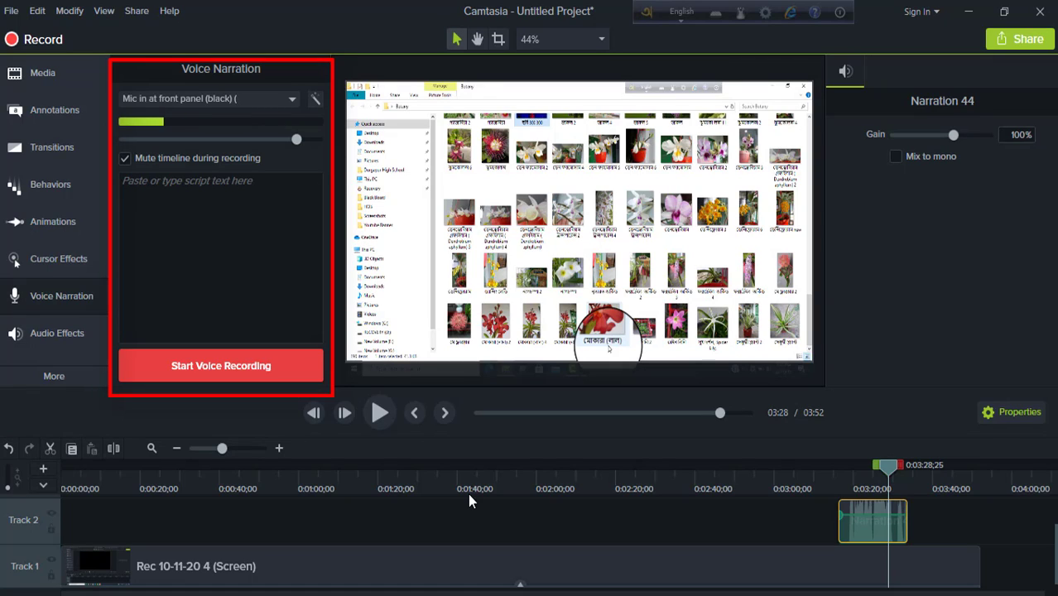
click(124, 158)
click(124, 158)
click(467, 540)
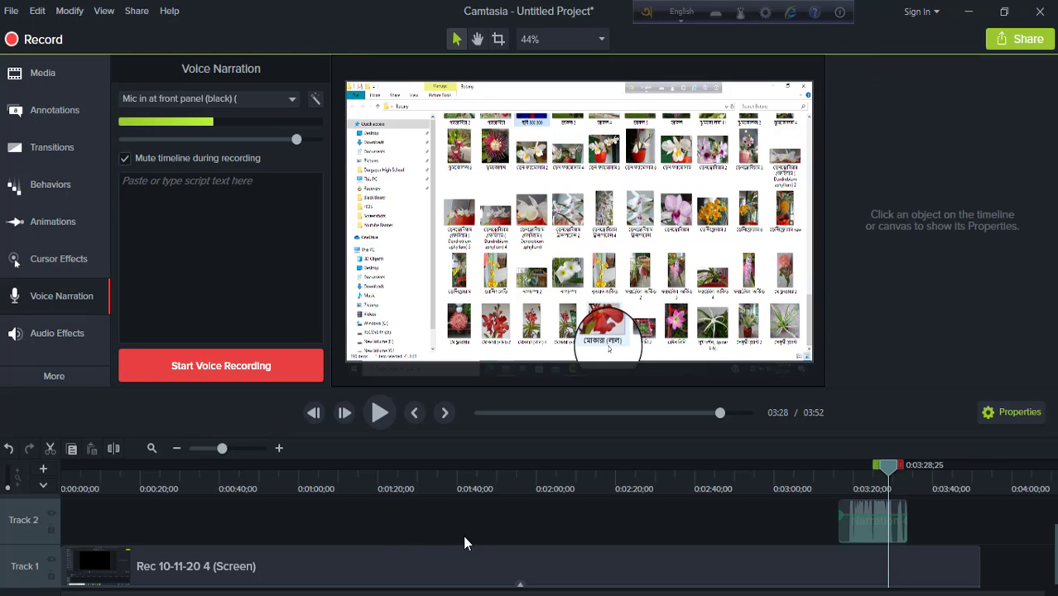
- Apply the Noise Removal effect to the narration clip on Track 2 and preview it from about 3:18
click(78, 340)
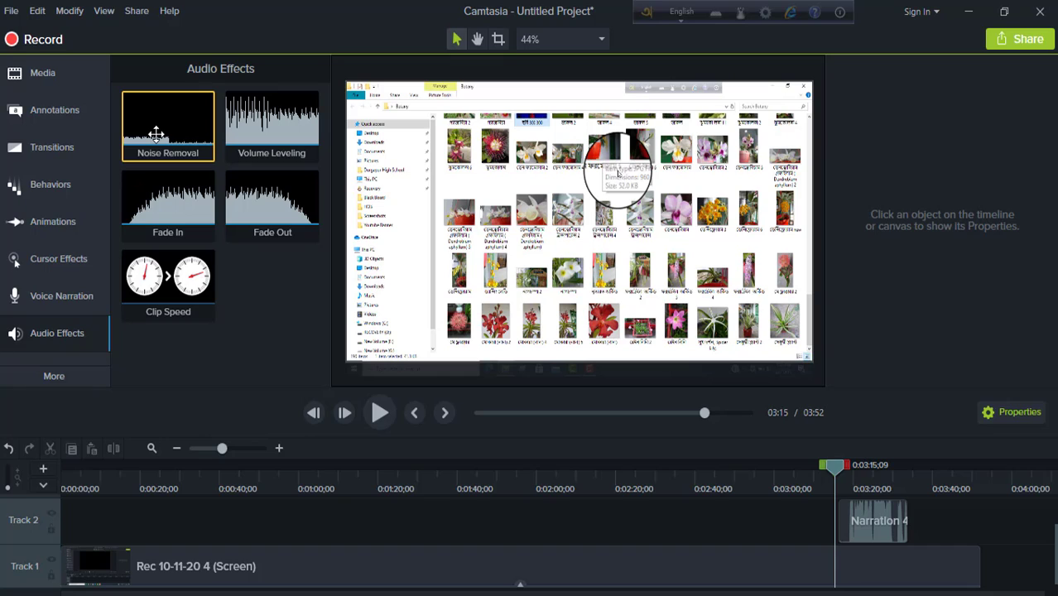
drag(156, 125, 894, 540)
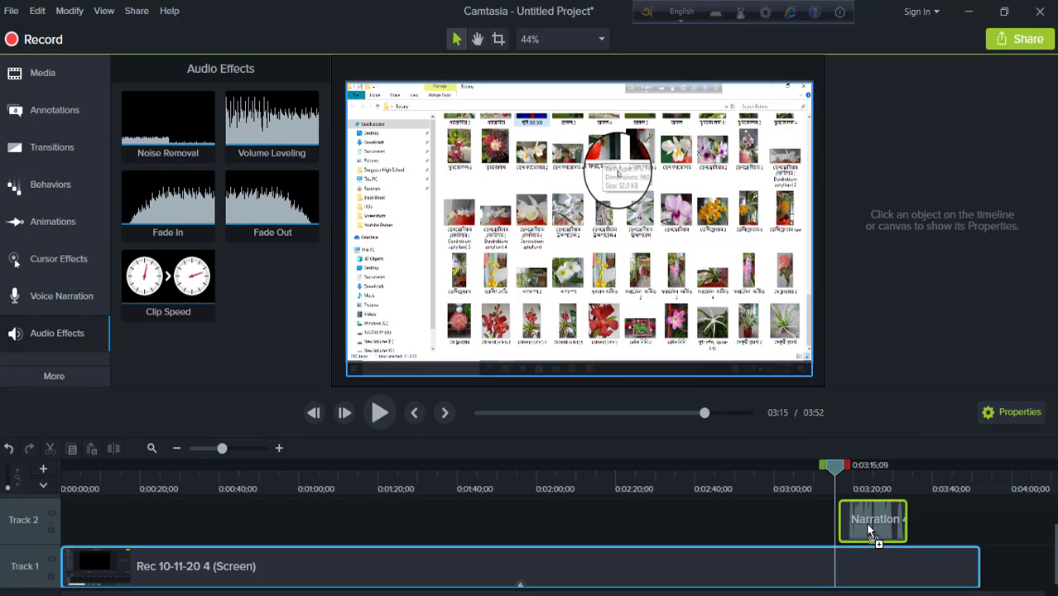
drag(827, 561, 826, 555)
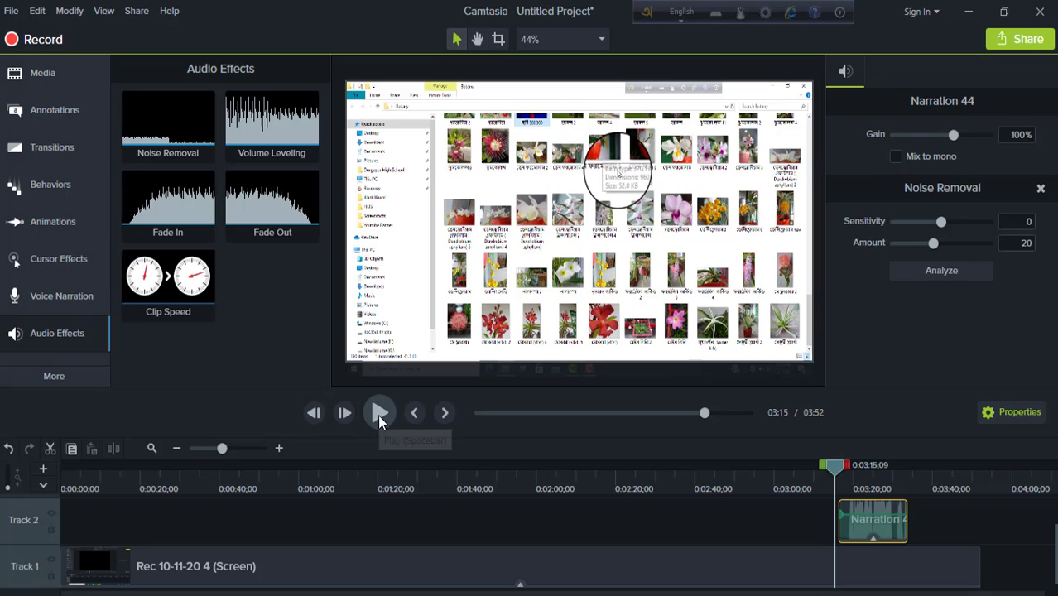
drag(839, 472, 853, 471)
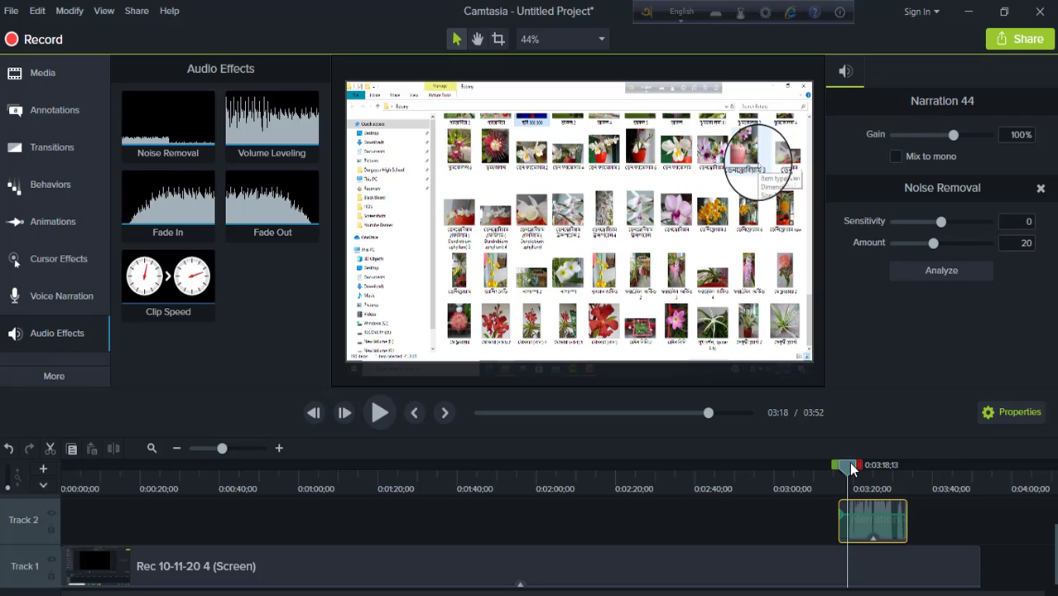
click(379, 413)
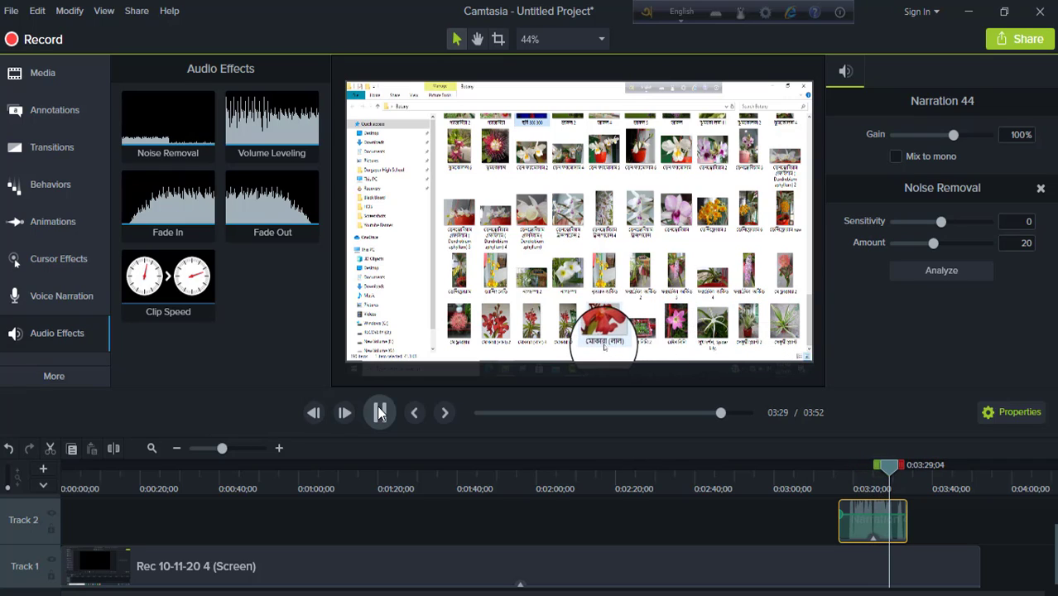
click(379, 413)
- Remove all effects from the narration clip on Track 2
right_click(871, 511)
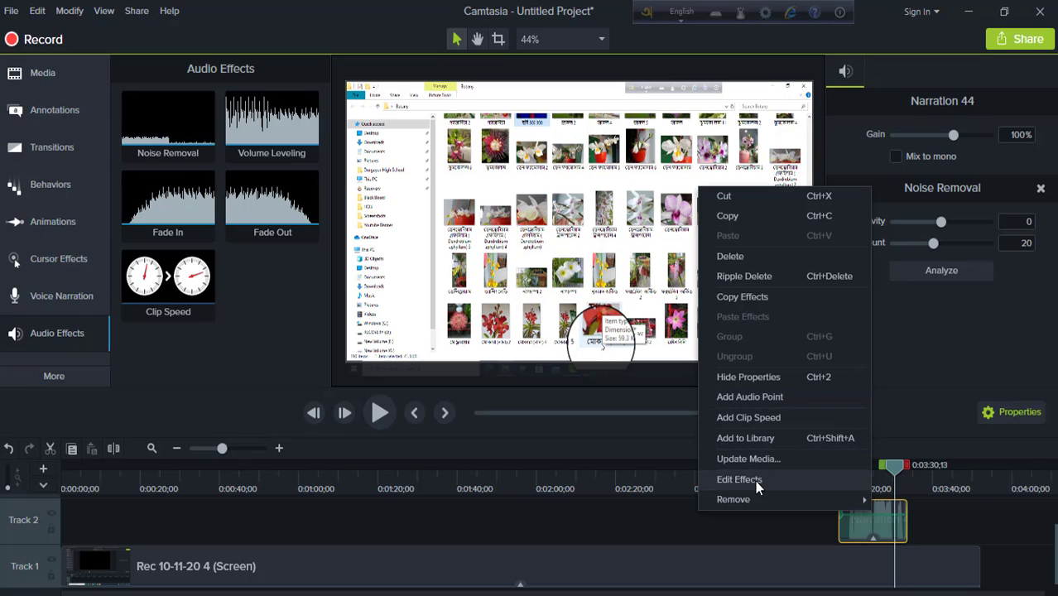
mouse_move(738, 499)
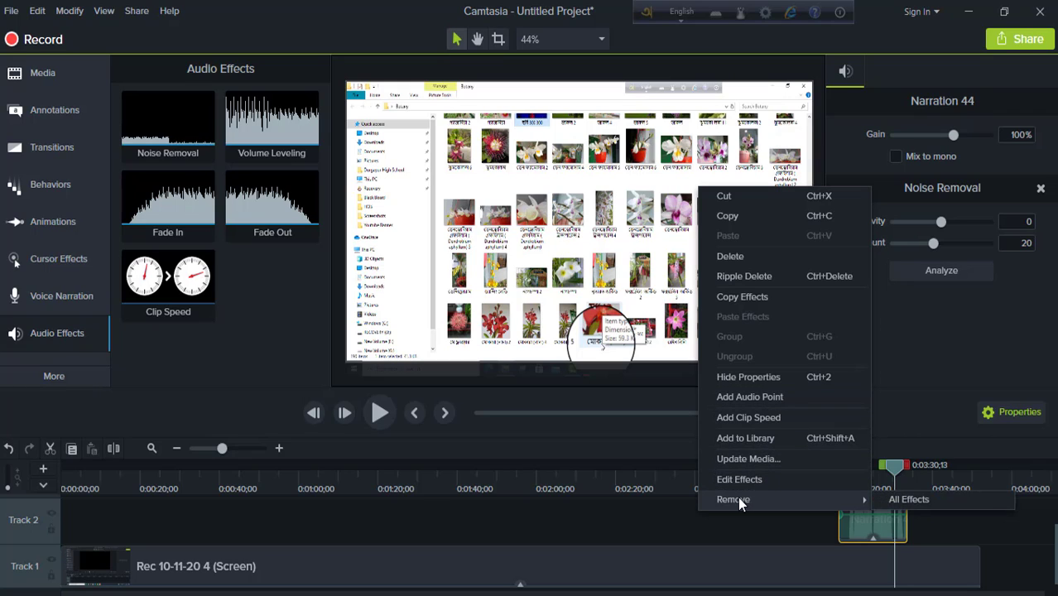
click(889, 499)
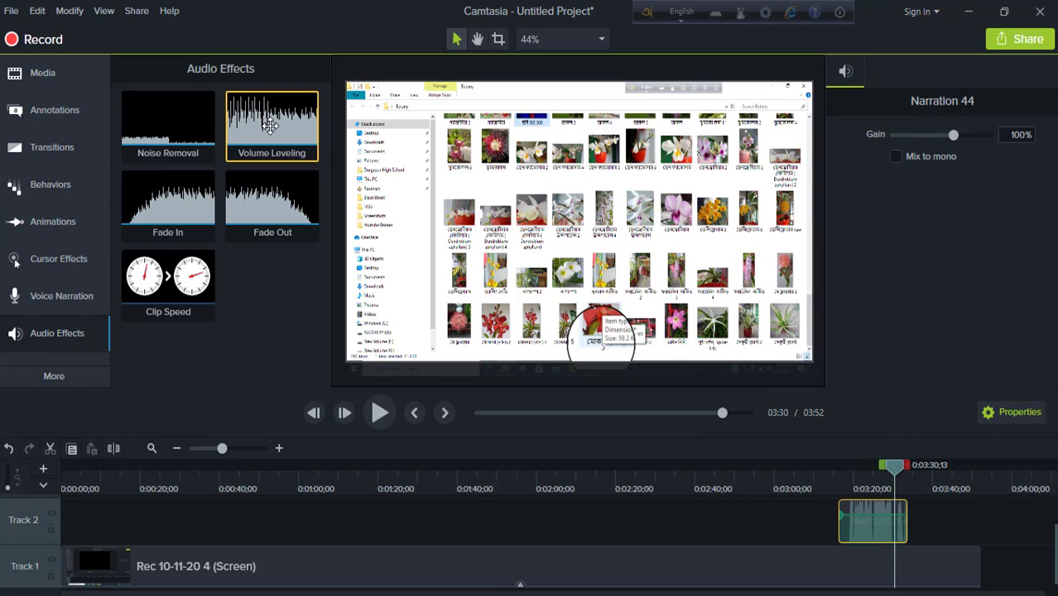
- Increase the height of Track 2 in the timeline
click(47, 514)
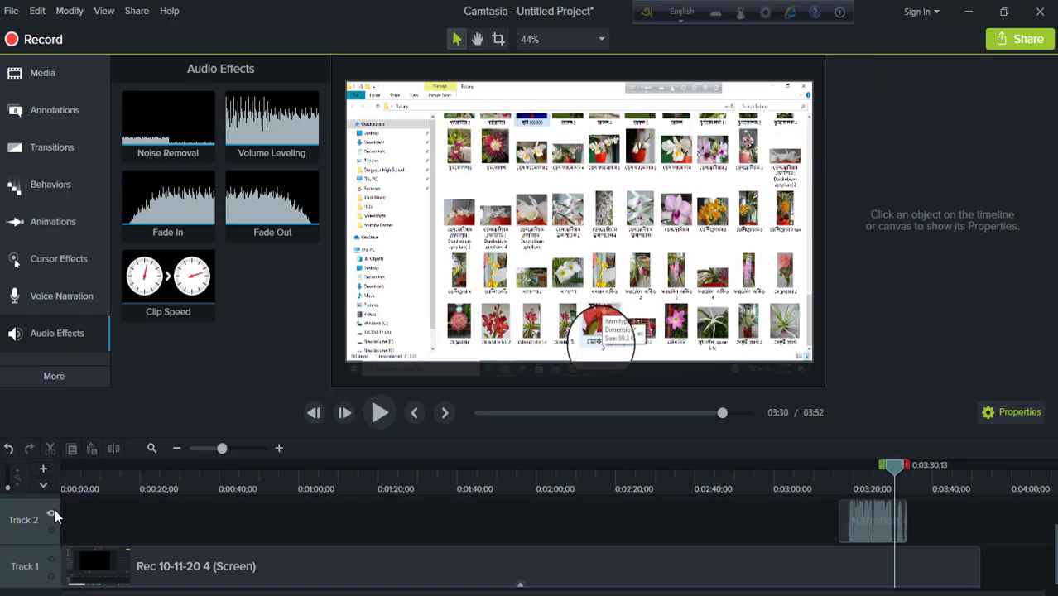
scroll(55, 517, up, 1)
drag(54, 543, 52, 523)
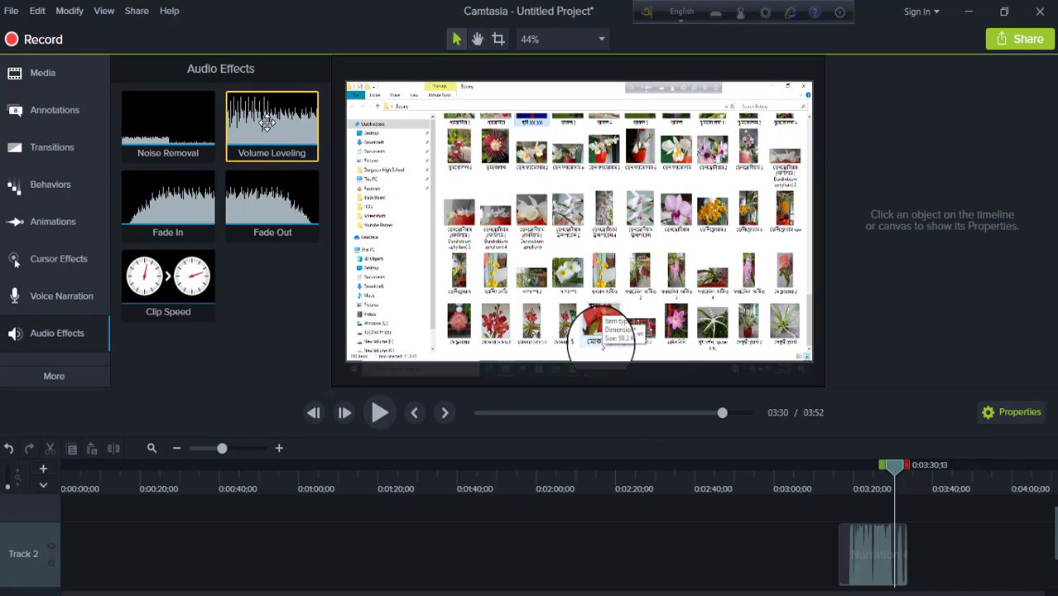
- Apply the Volume Leveling effect to the narration clip on Track 2, and undo it after viewing the changed waveform
drag(267, 122, 857, 569)
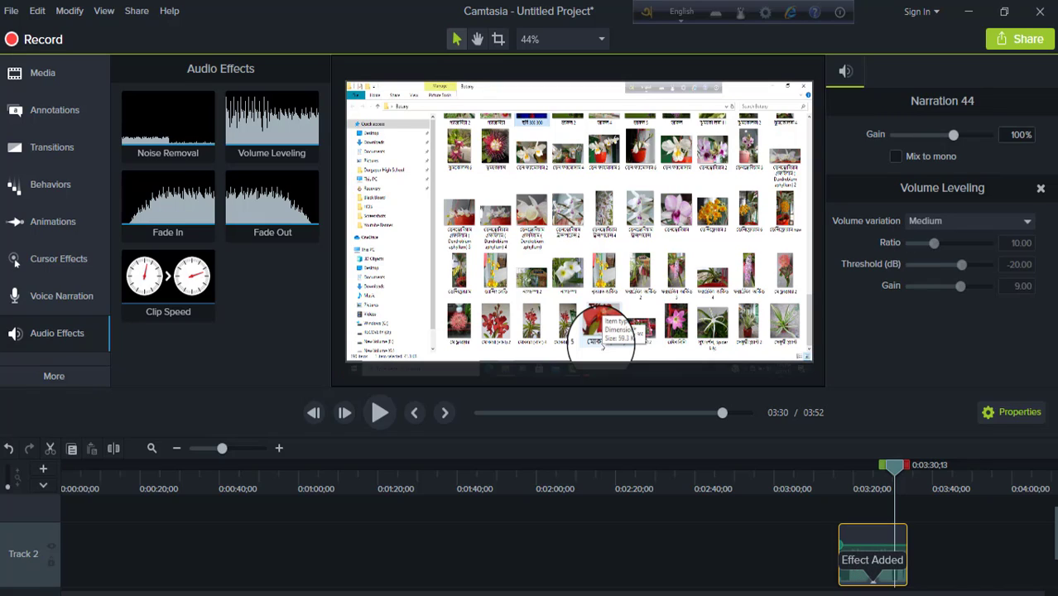
click(979, 556)
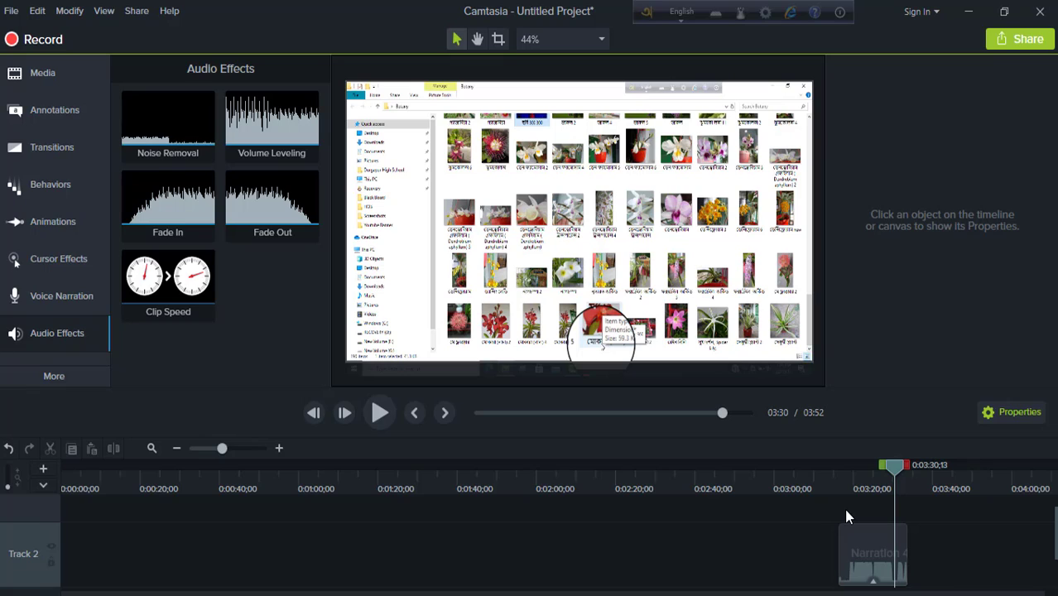
key(ctrl+z)
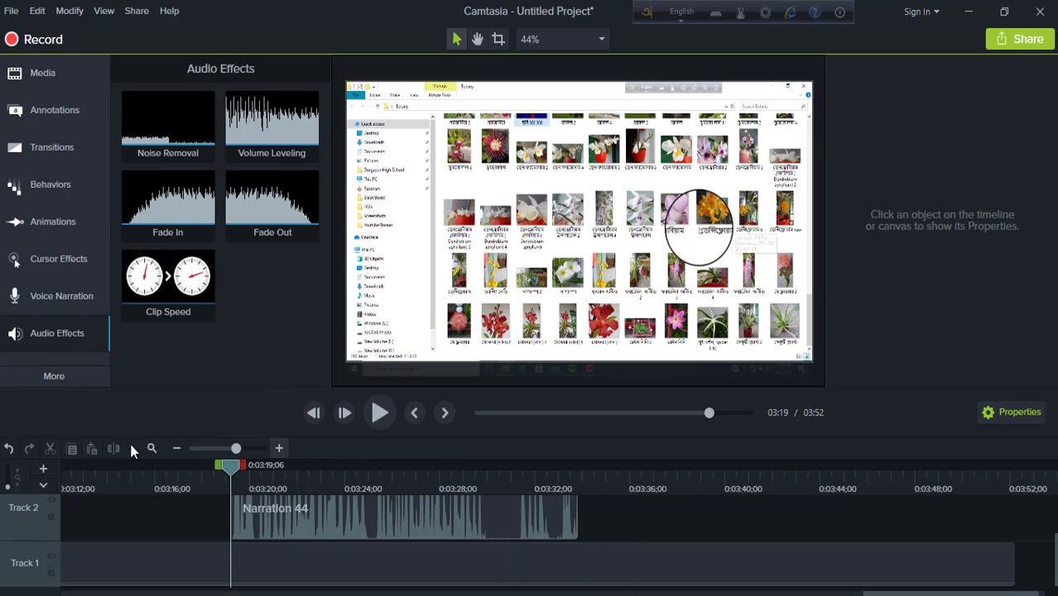
- Apply the Fade In effect to the Narration 44 clip and preview its start from about 3:19
drag(181, 207, 288, 504)
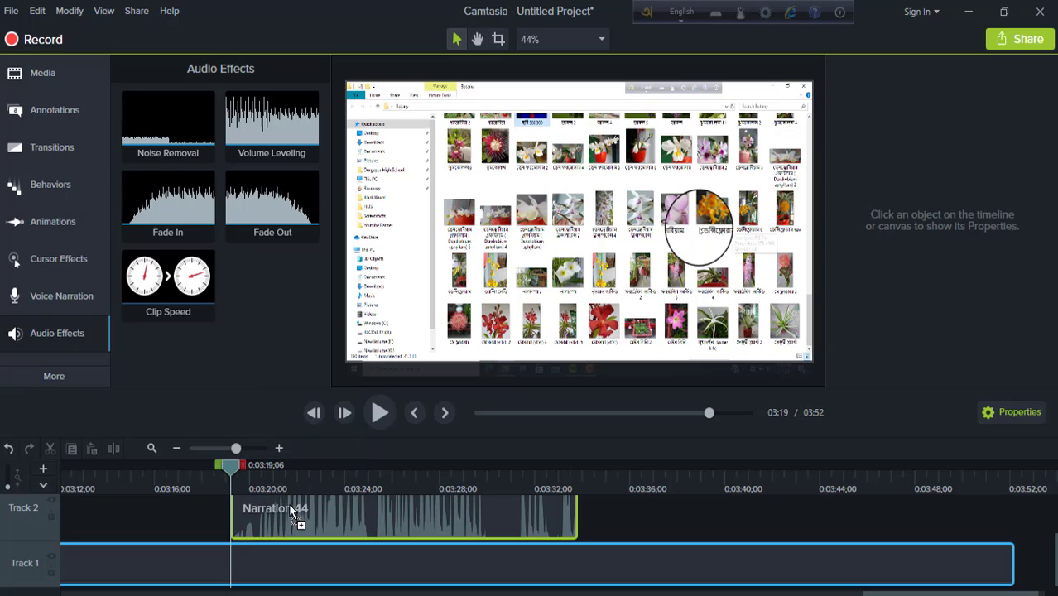
drag(462, 543, 562, 563)
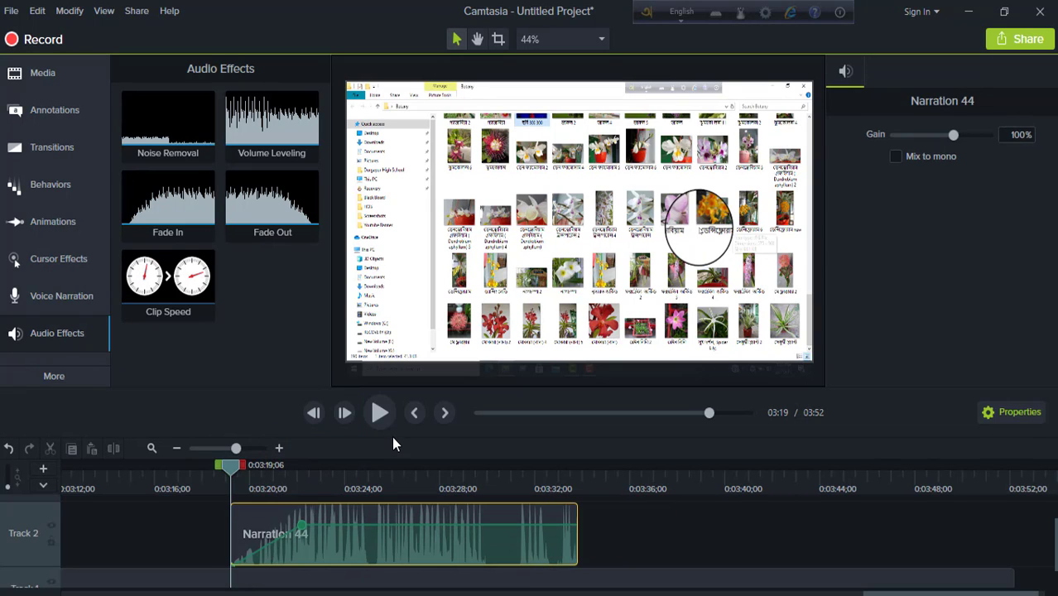
click(380, 414)
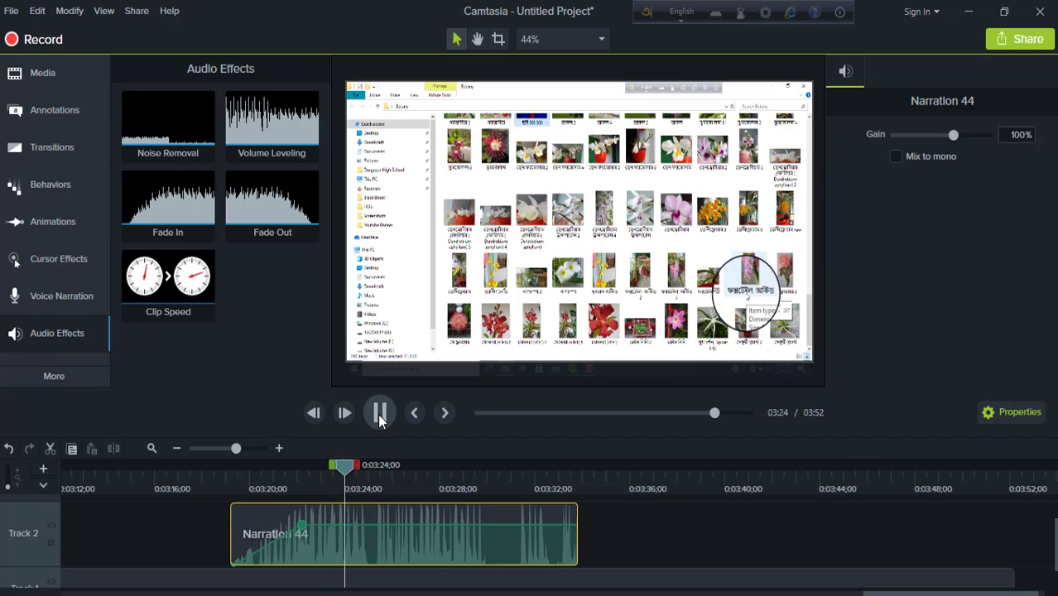
click(380, 414)
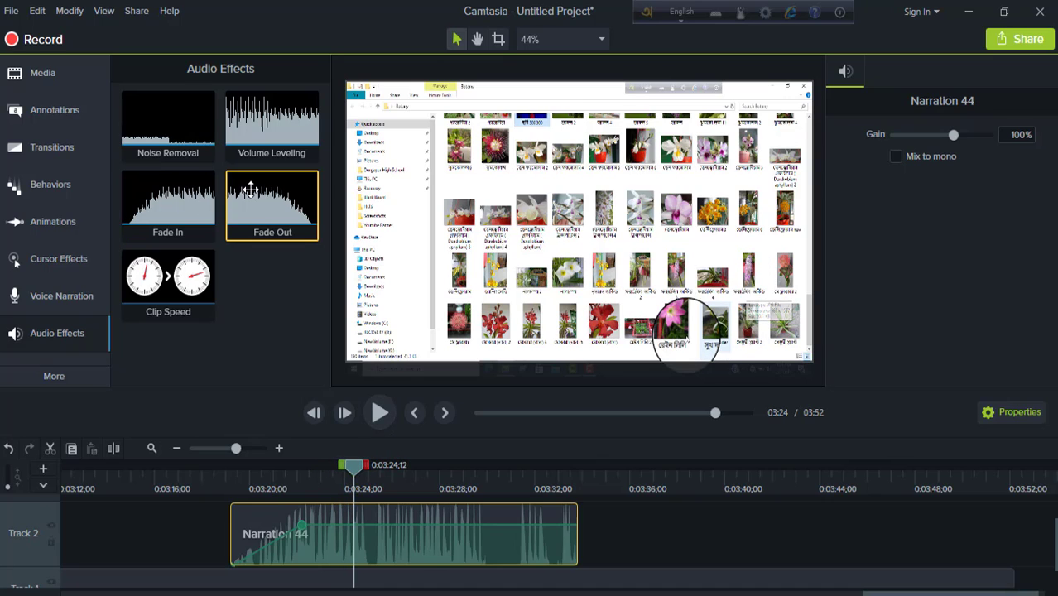
- Apply the Fade Out effect to the Narration 44 clip and preview its ending from about 3:29
drag(264, 199, 542, 540)
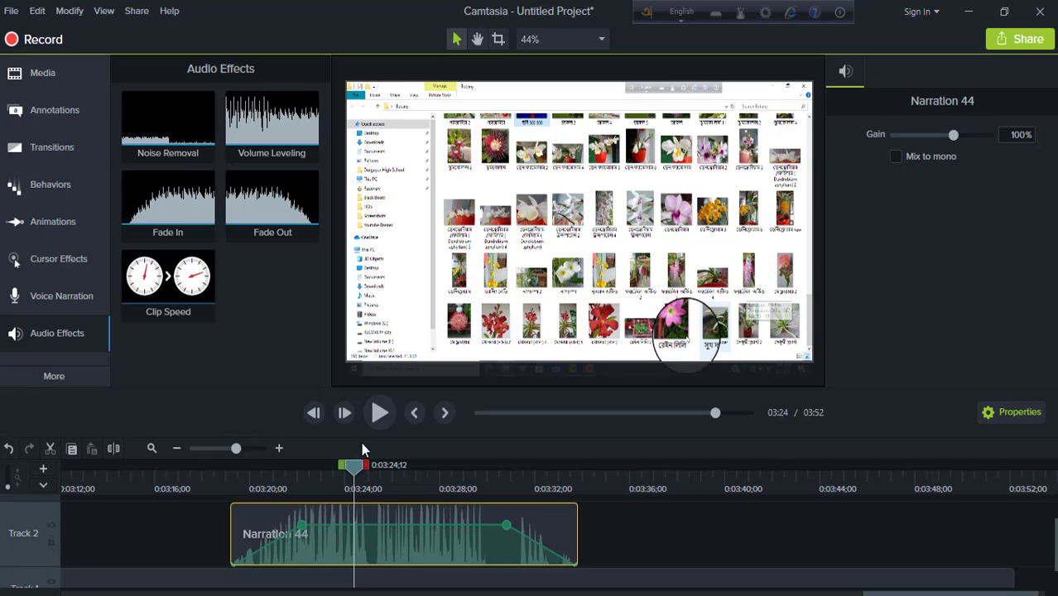
drag(366, 466, 491, 505)
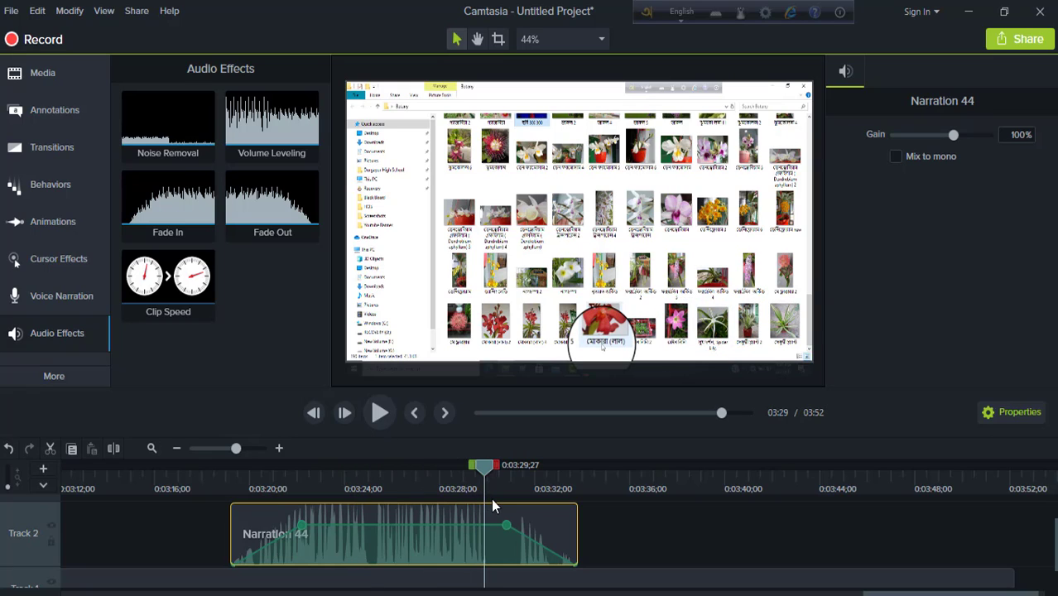
click(387, 414)
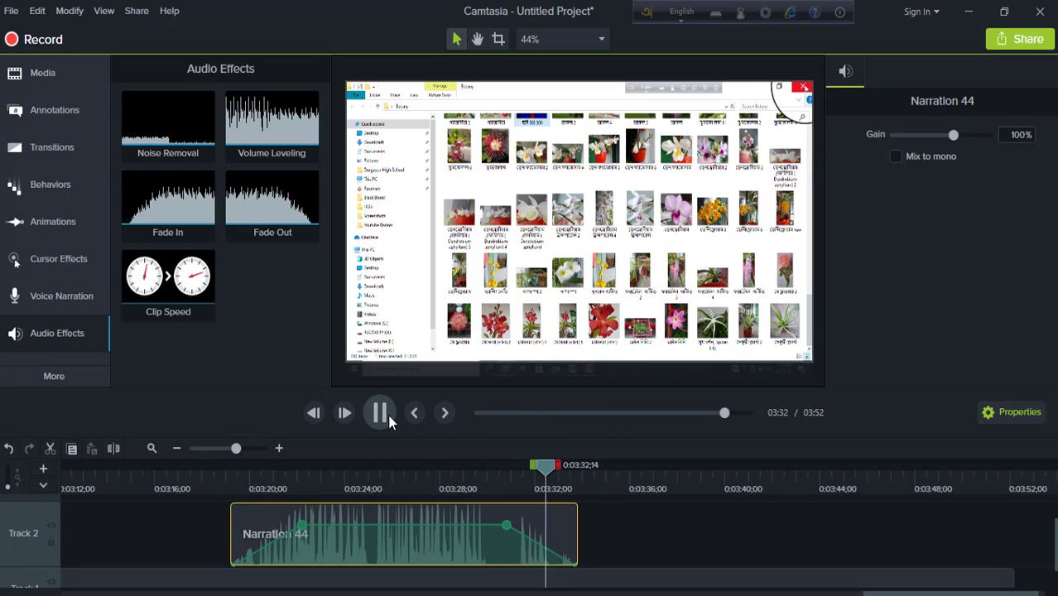
click(380, 414)
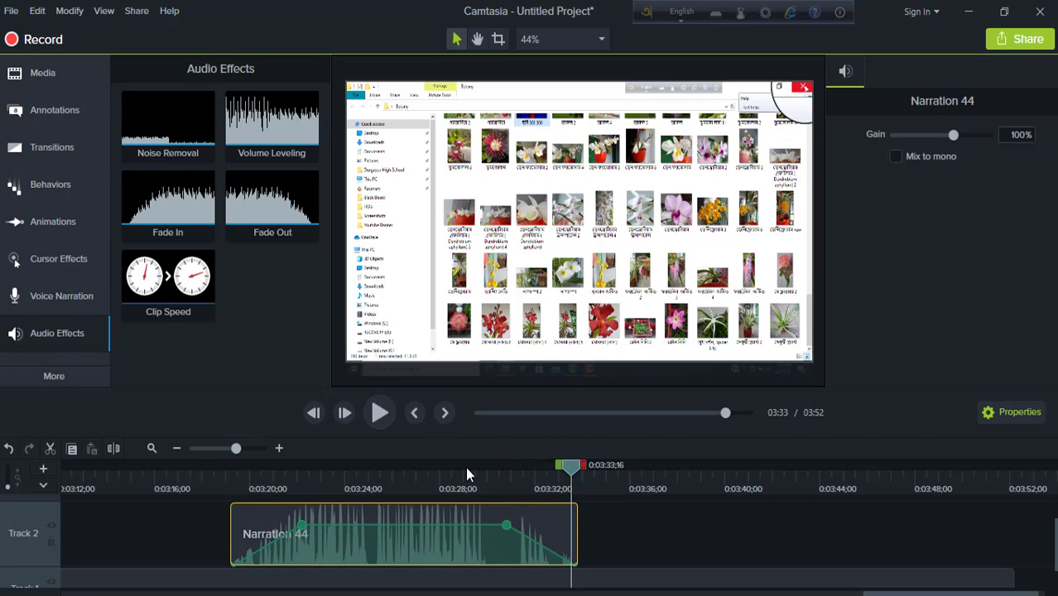
- Undo the Fade Out and Fade In effects on the Narration 44 clip
key(ctrl+z)
key(ctrl+z)
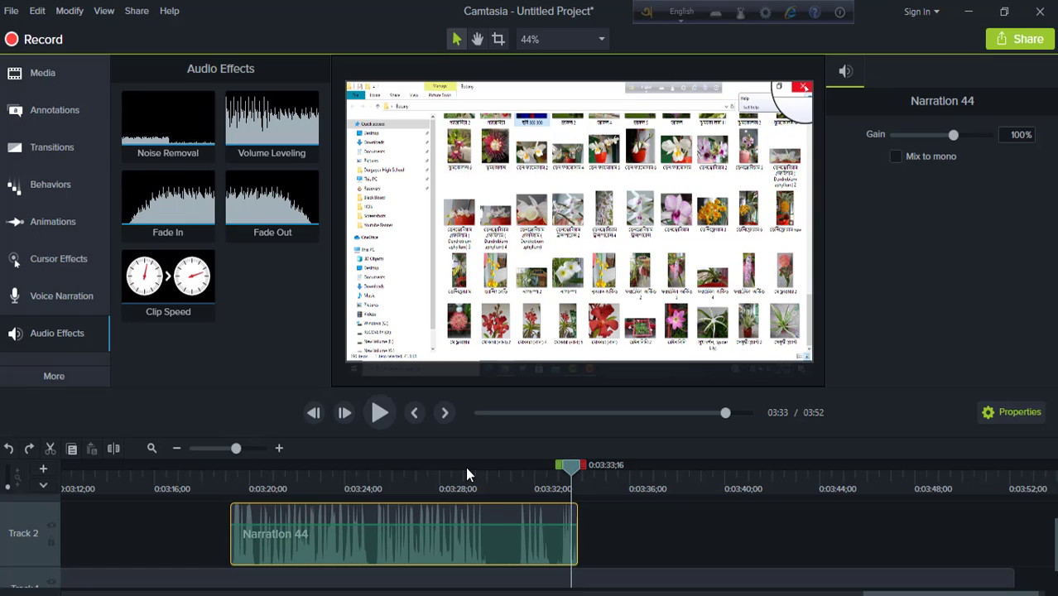
- Apply the Clip Speed effect to the Narration 44 clip and preview it at normal speed from about 3:19
click(568, 465)
drag(180, 291, 385, 547)
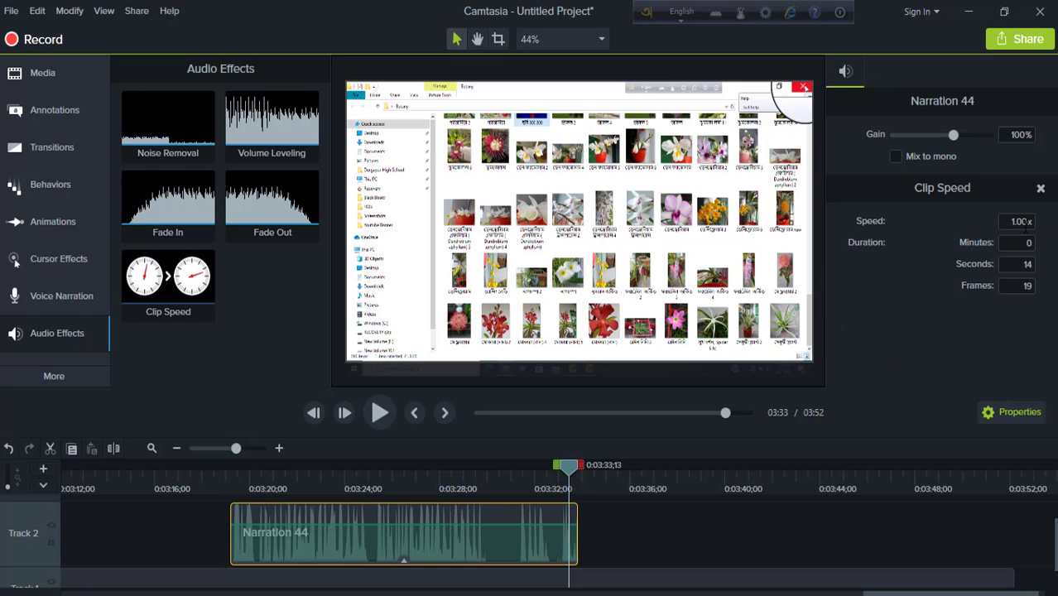
drag(569, 472, 244, 512)
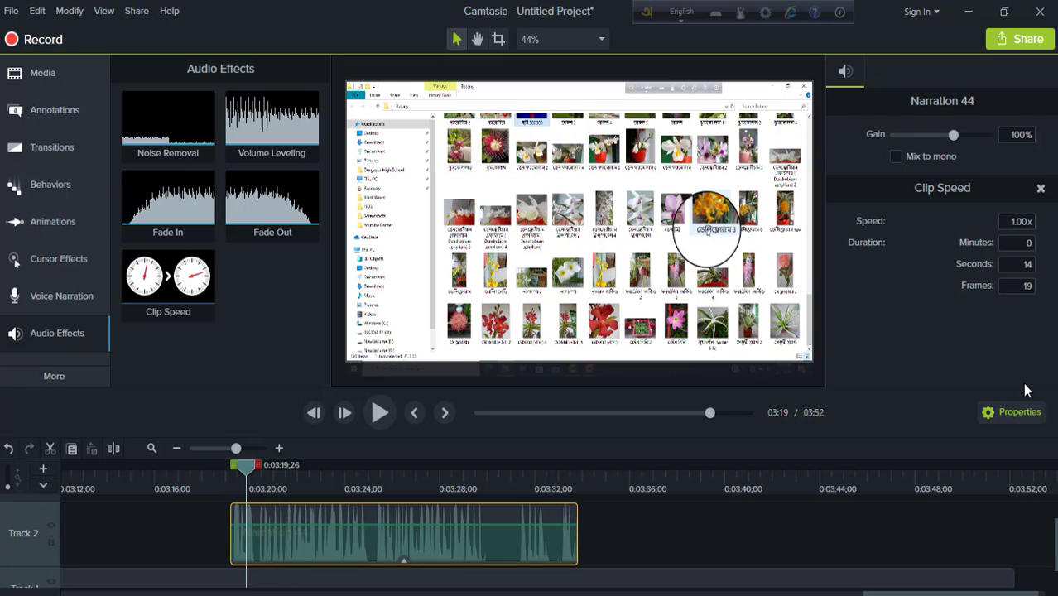
click(377, 413)
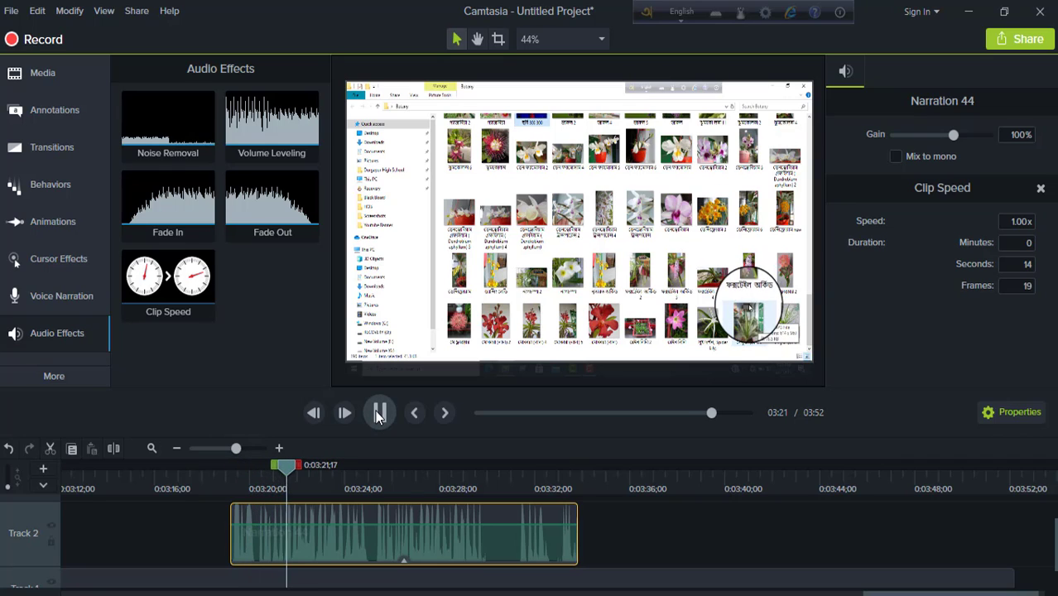
click(379, 413)
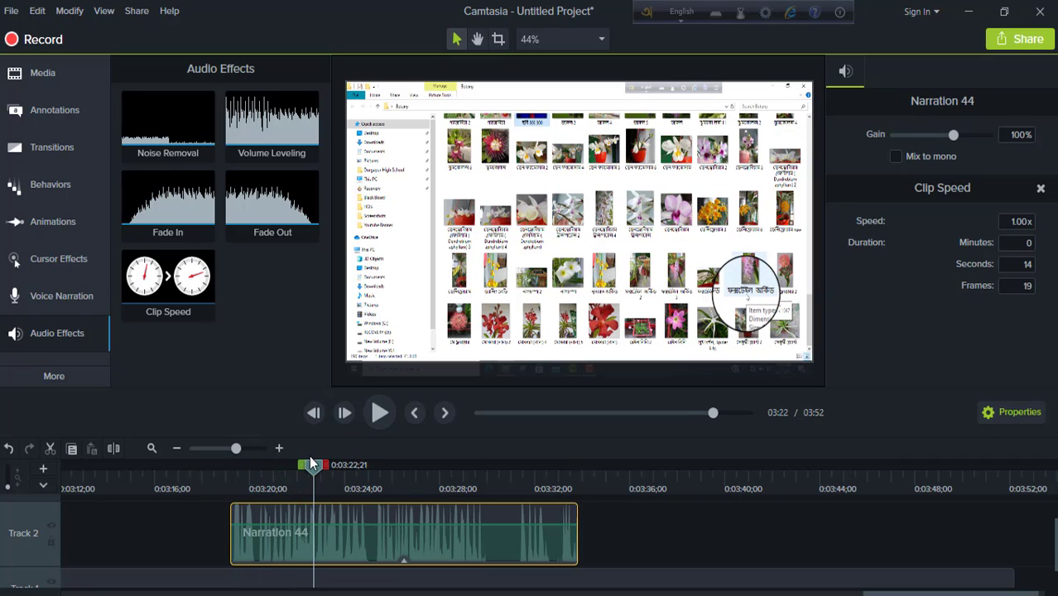
- Set the Narration 44 clip's speed to 2.00x and preview it from its start at about 3:19
drag(312, 465, 231, 476)
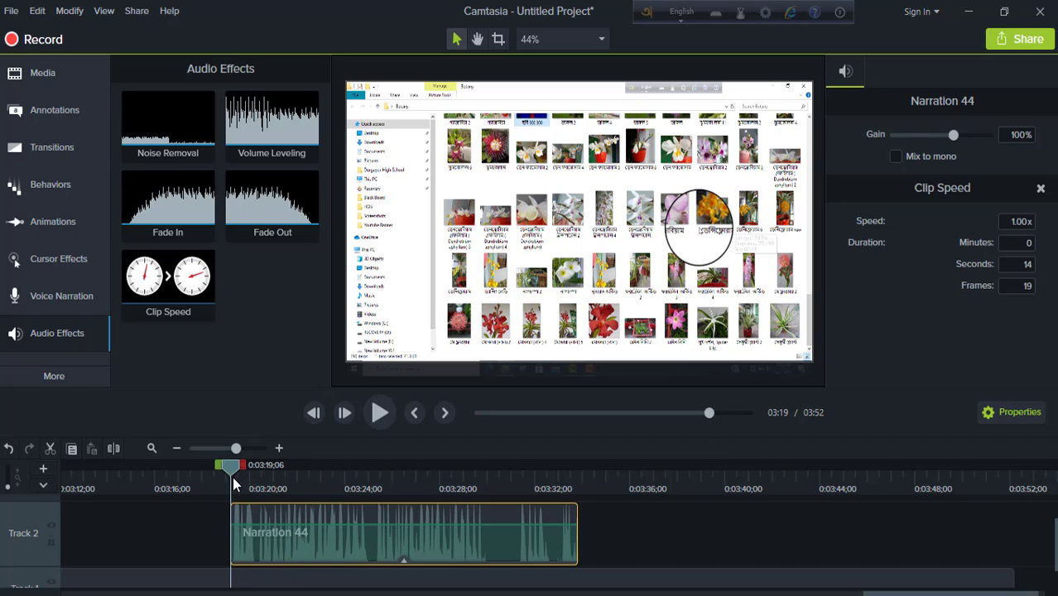
click(1022, 219)
key(Delete)
text(2)
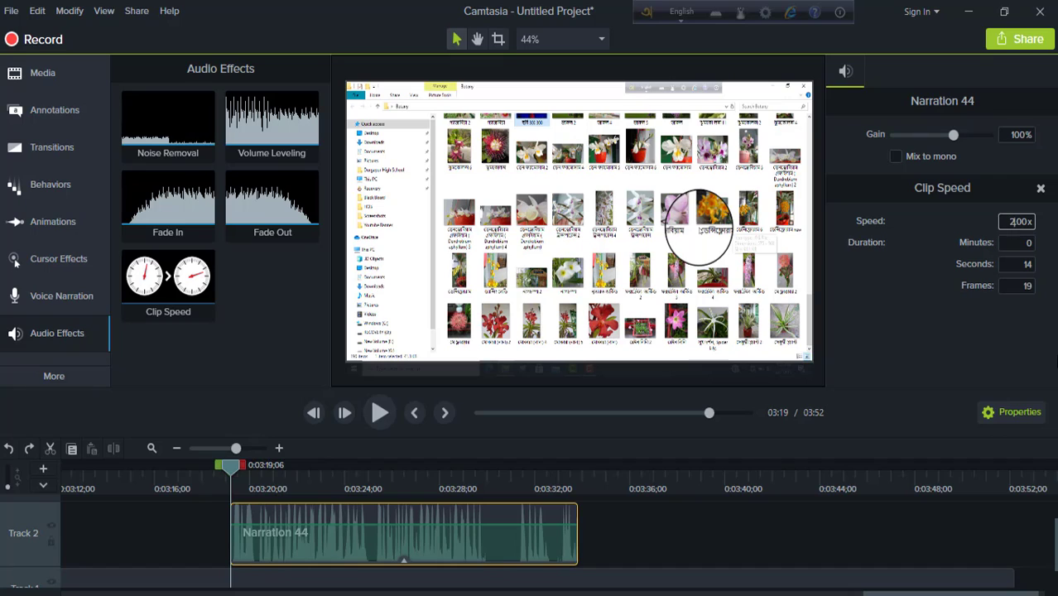
click(384, 416)
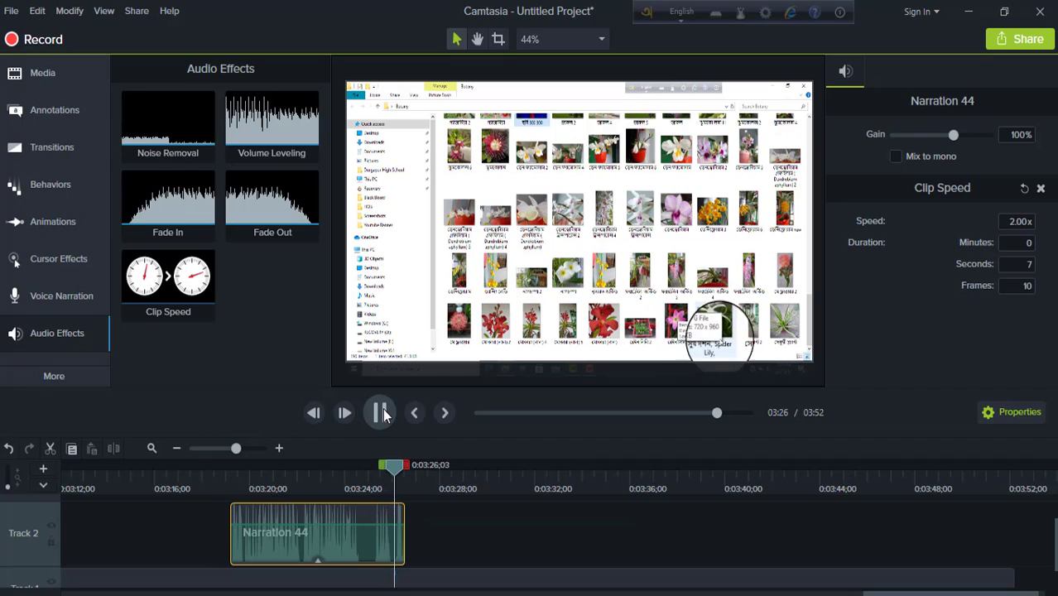
click(381, 414)
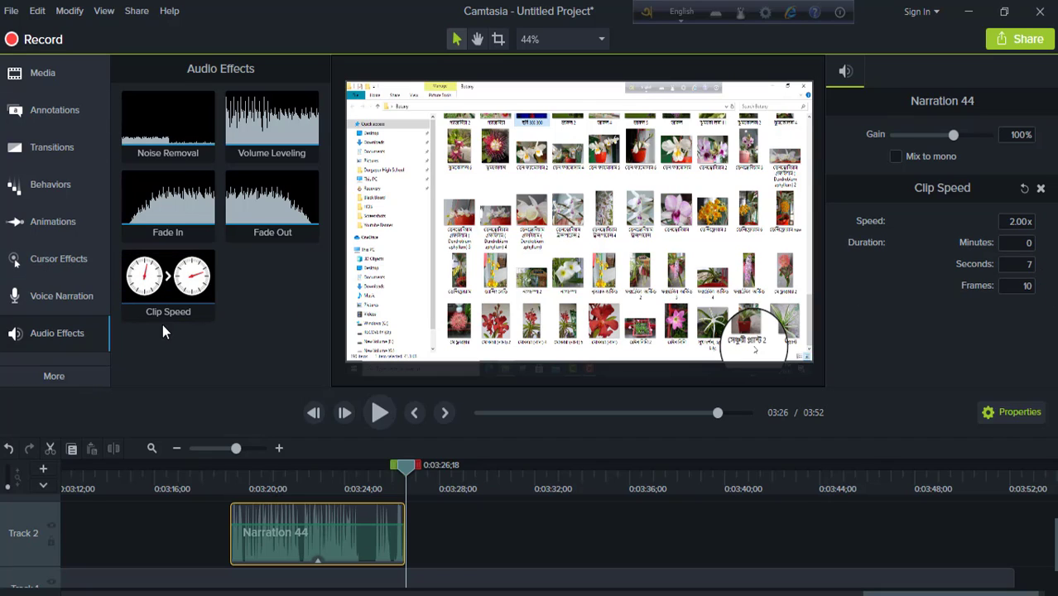
- Apply the Clip Speed effect to the screen recording on Track 1 and set its speed to 2.00x
drag(403, 464, 336, 480)
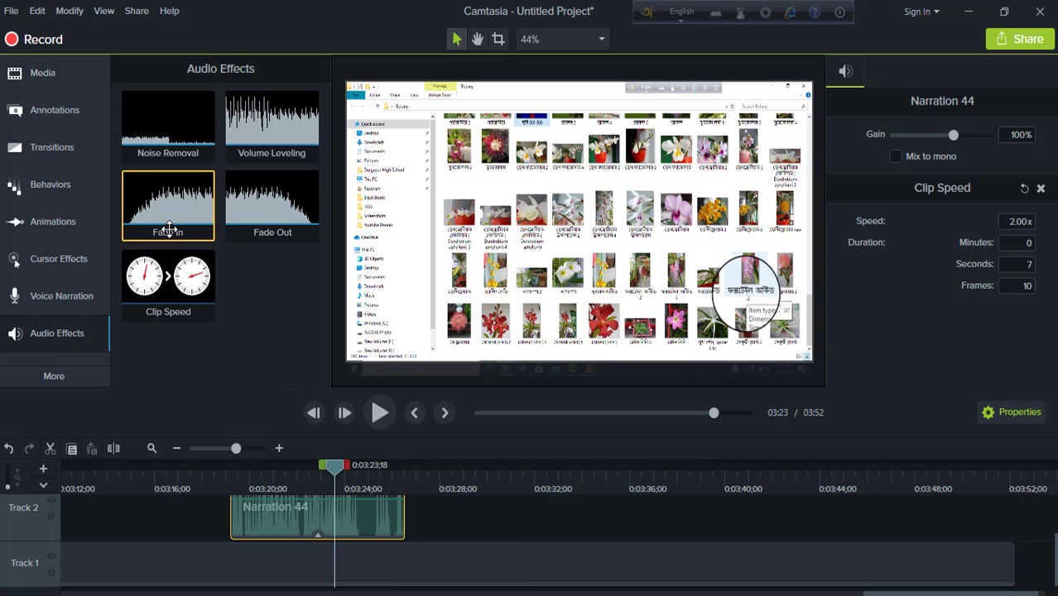
drag(175, 290, 398, 574)
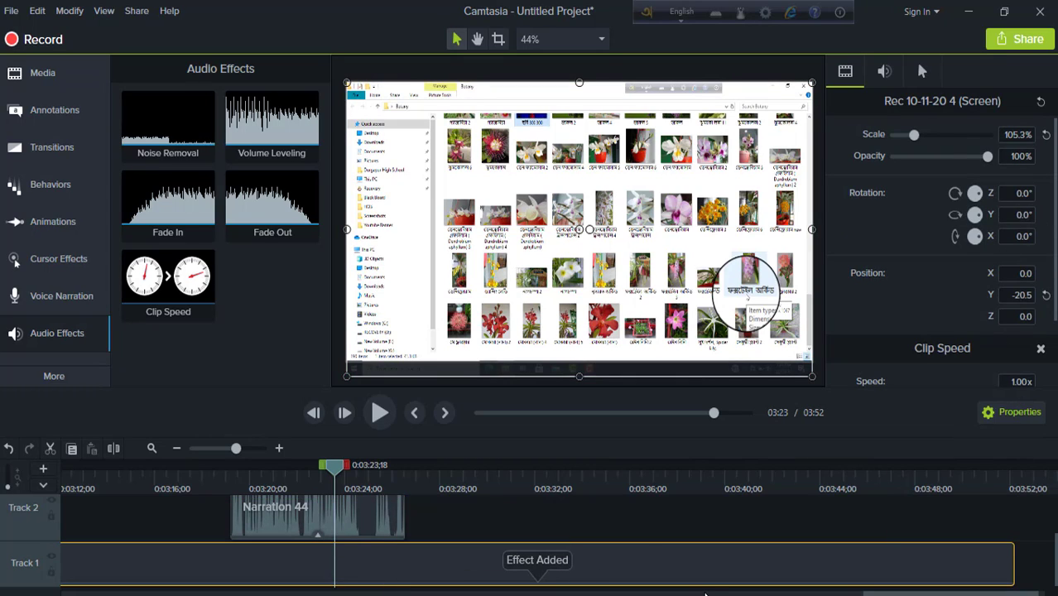
scroll(965, 278, down, 2)
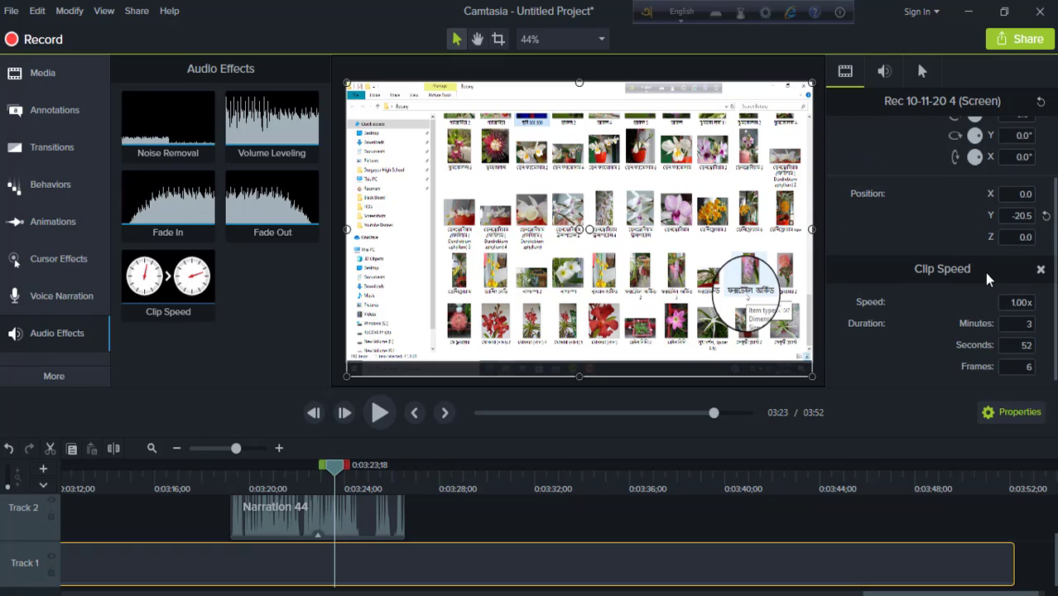
click(1012, 303)
key(Return)
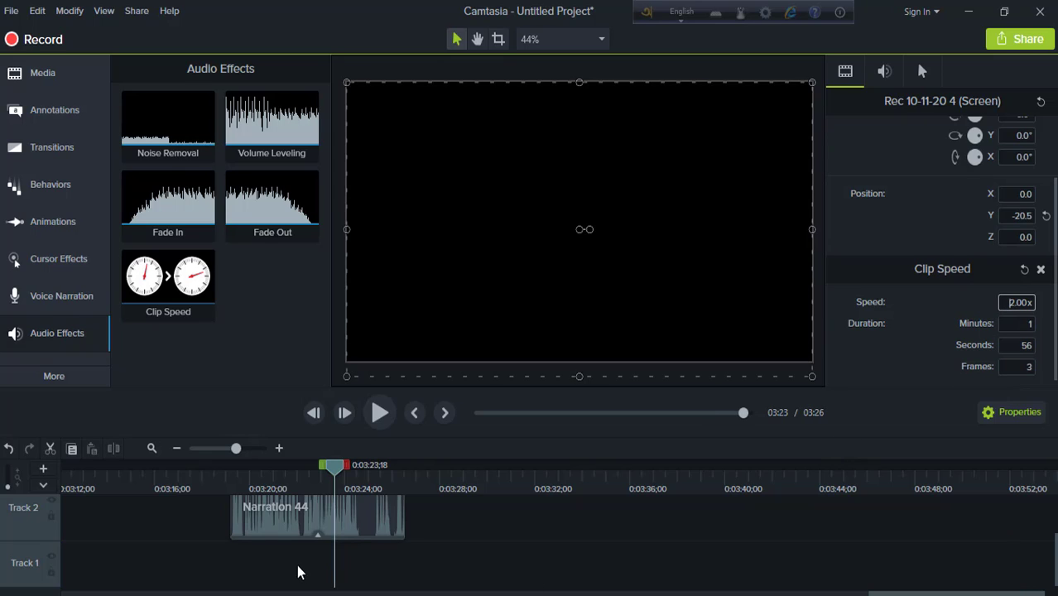
- Move the Narration 44 clip earlier on Track 2 so that it ends together with the shortened screen recording
click(213, 450)
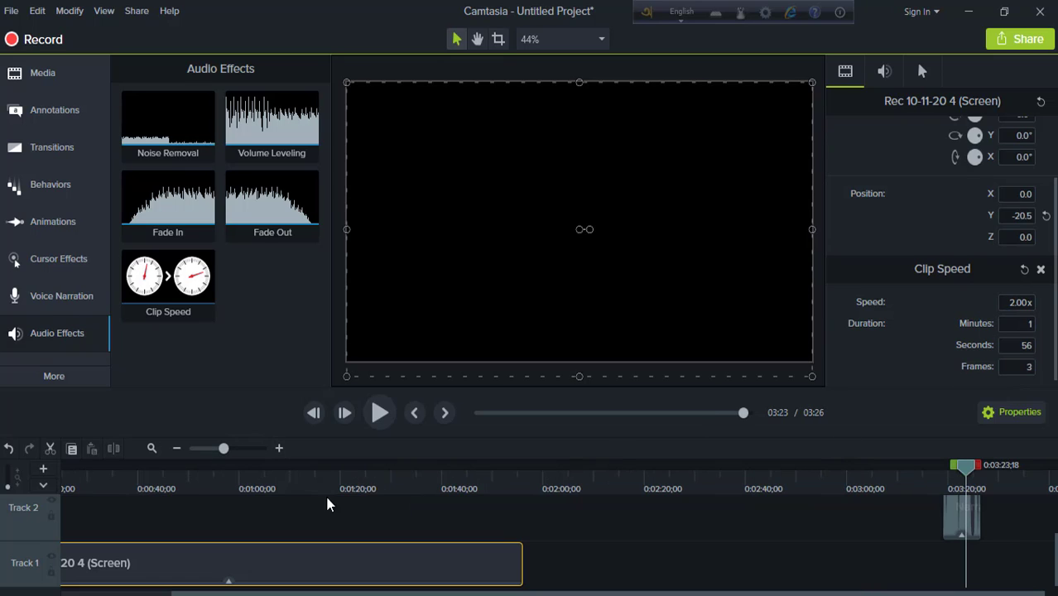
click(957, 514)
drag(957, 514, 499, 518)
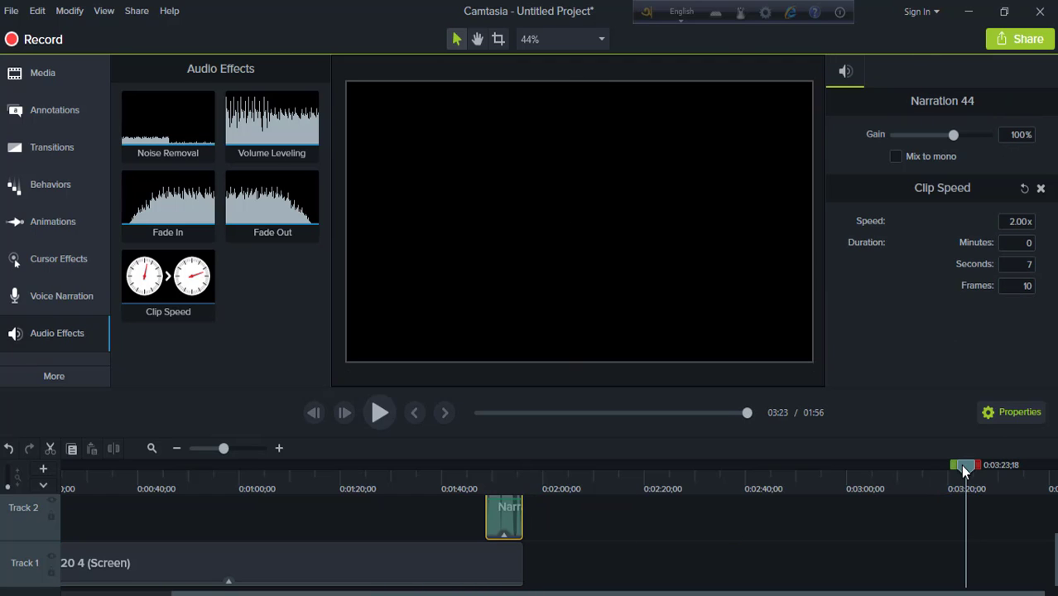
- Preview the sped-up screen recording from about 0:35 and again from about 1:33
drag(963, 460, 110, 493)
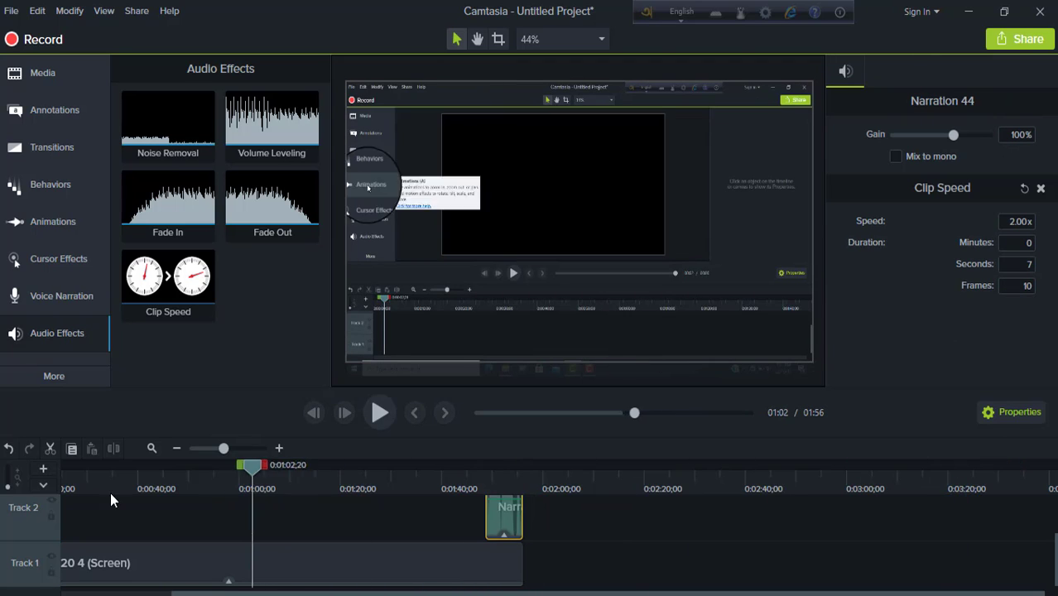
click(379, 412)
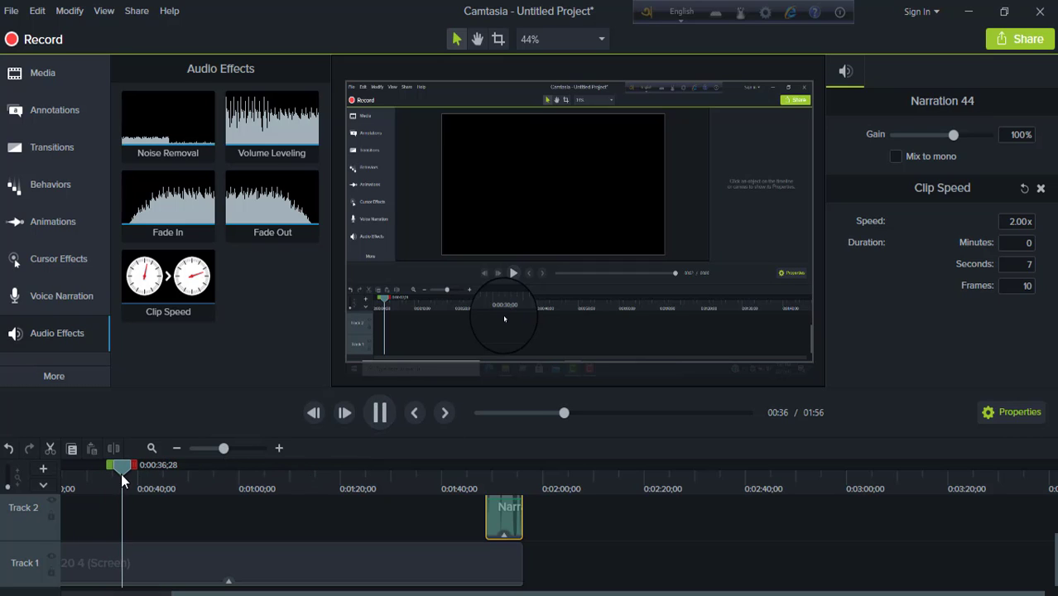
drag(149, 479, 408, 520)
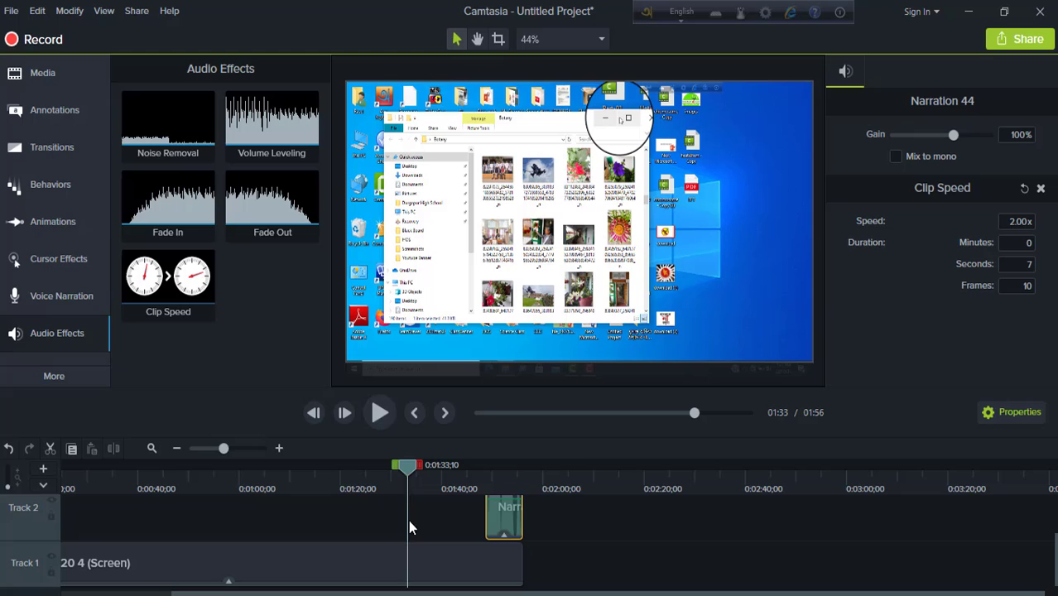
click(370, 418)
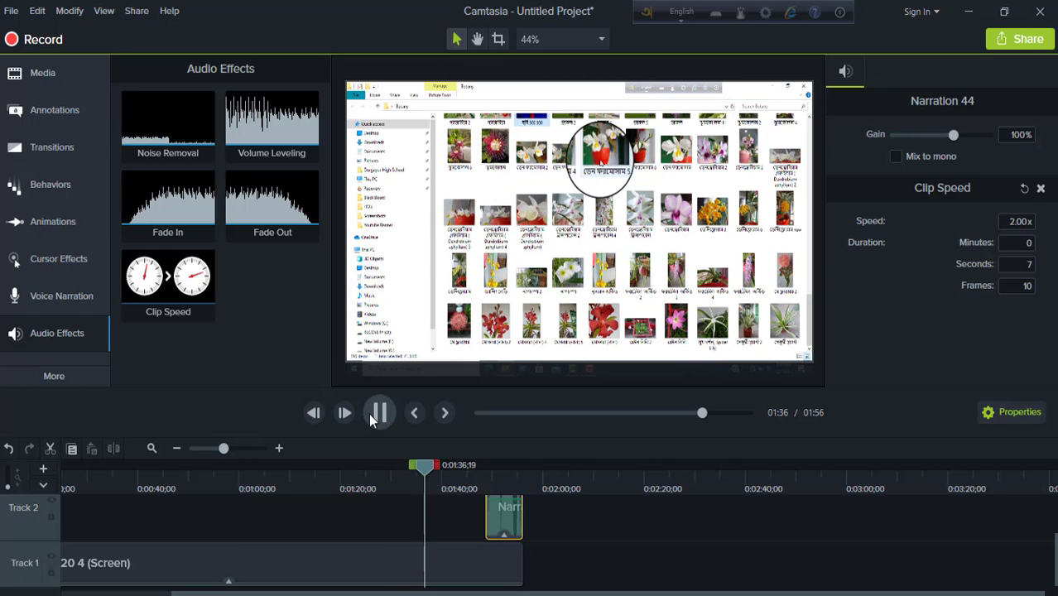
click(382, 414)
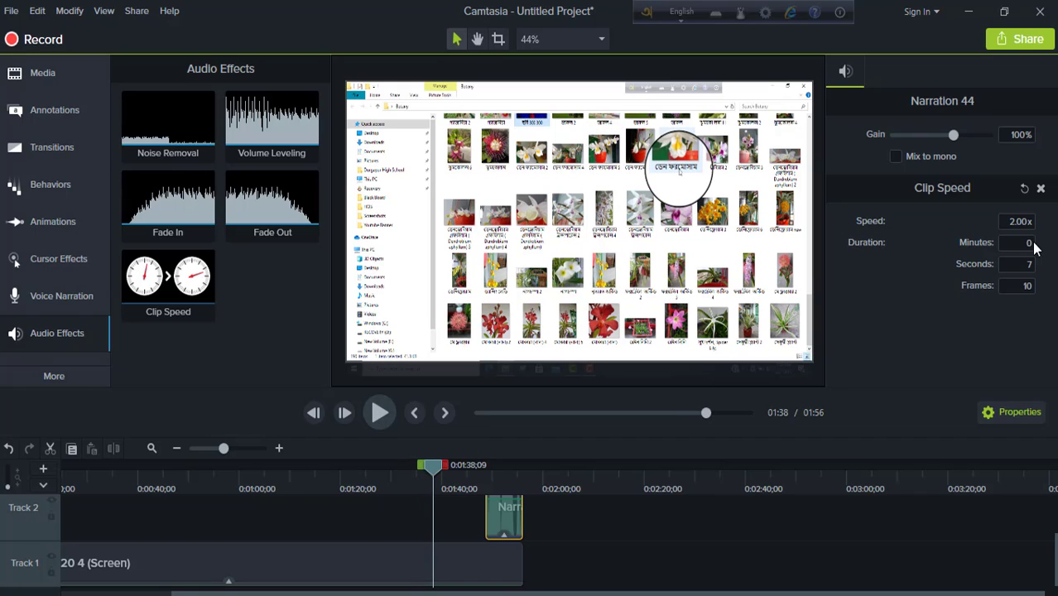
- Set the Narration 44 clip's speed to 4.00x and place the playhead at the clip's start, about 1:48
click(1012, 221)
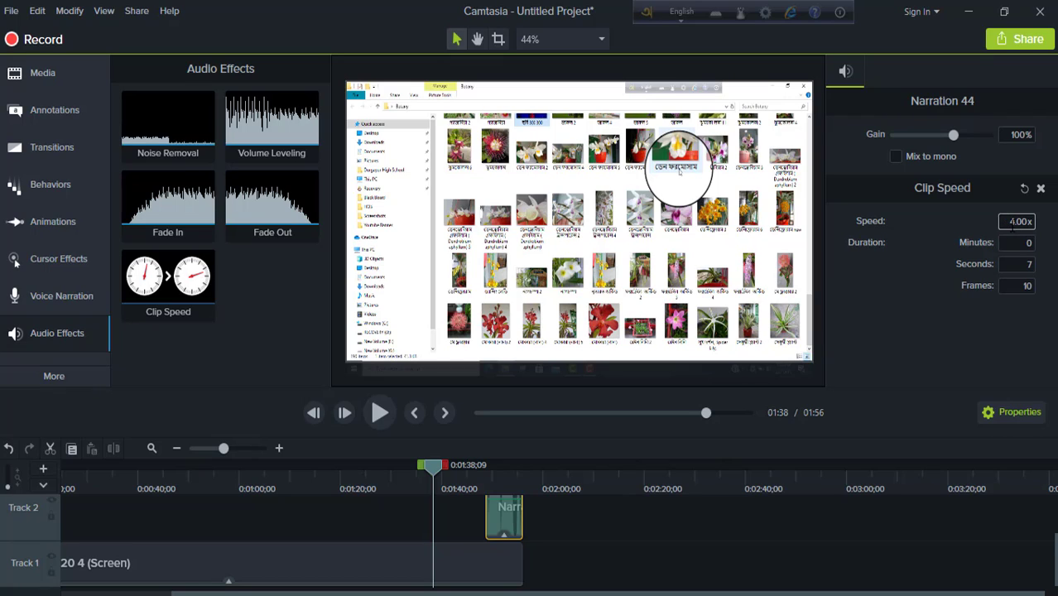
key(Return)
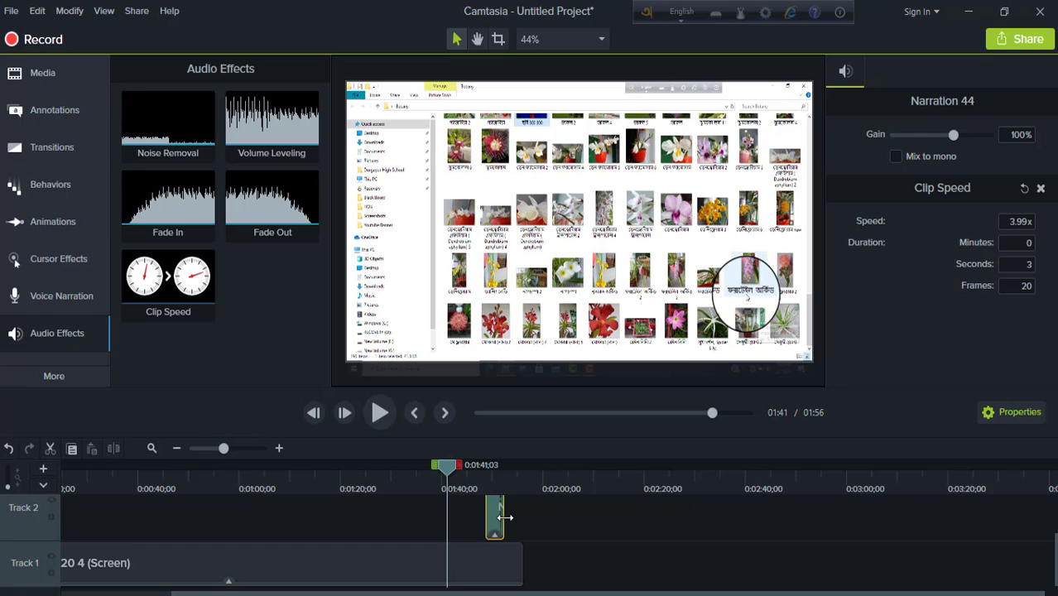
mouse_move(221, 447)
mouse_down()
mouse_move(251, 447)
mouse_move(239, 448)
mouse_up()
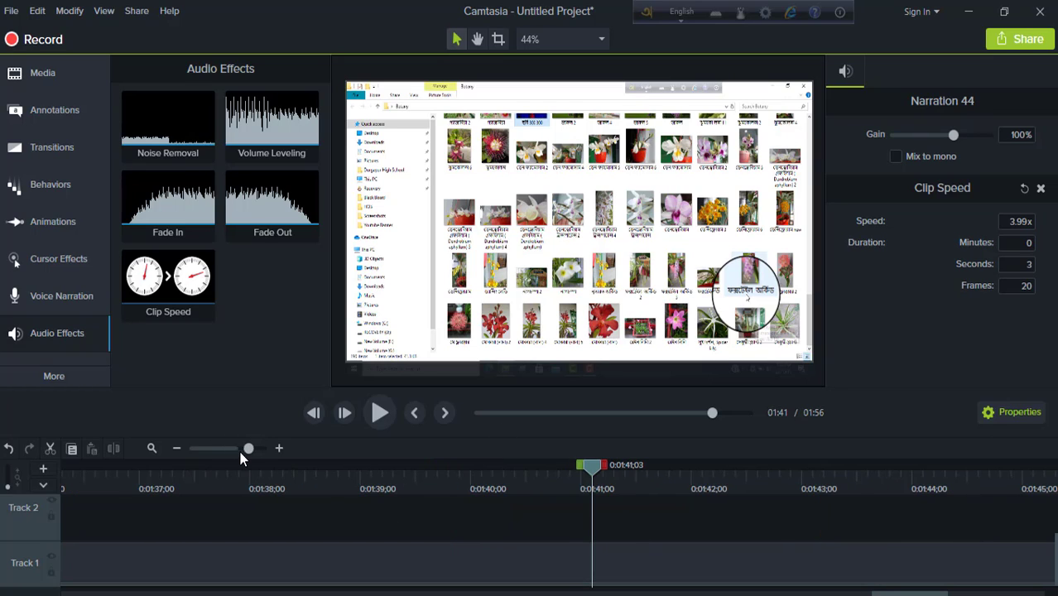
drag(594, 468, 853, 517)
scroll(929, 543, up, 1)
scroll(928, 542, down, 1)
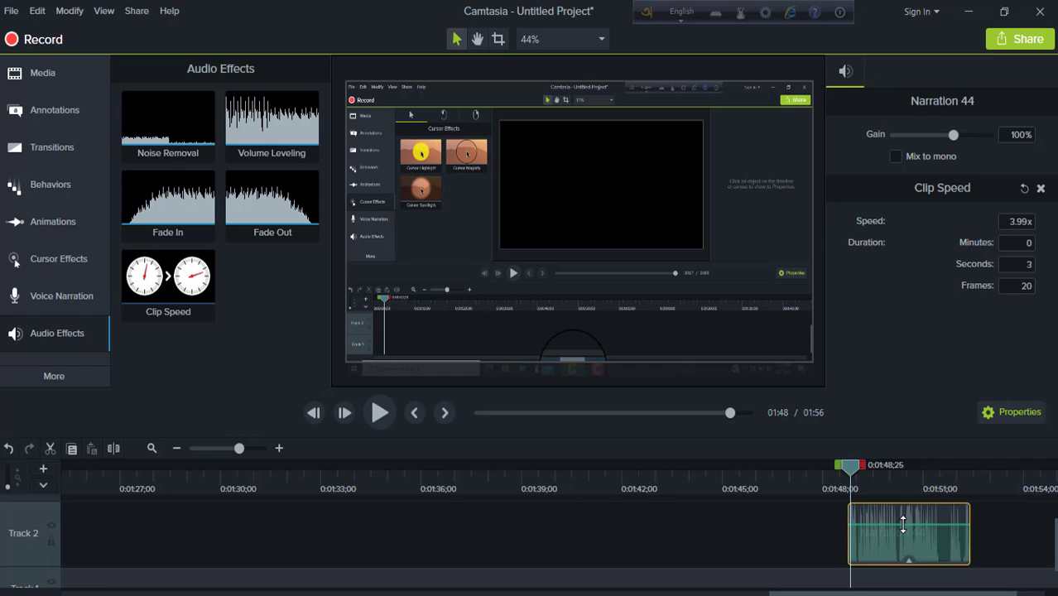
- Lower the Narration 44 clip's audio level on the timeline, and raise it again
mouse_move(903, 524)
mouse_down()
mouse_move(901, 512)
mouse_move(908, 555)
mouse_move(904, 540)
mouse_up()
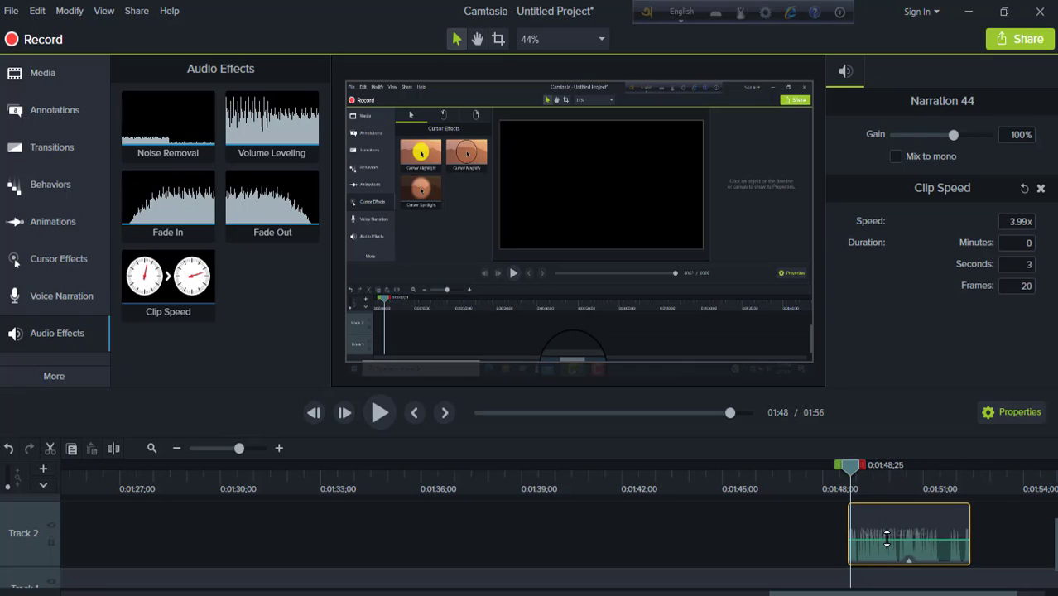
mouse_move(888, 538)
mouse_down()
mouse_move(889, 511)
mouse_move(892, 526)
mouse_up()
right_click(890, 538)
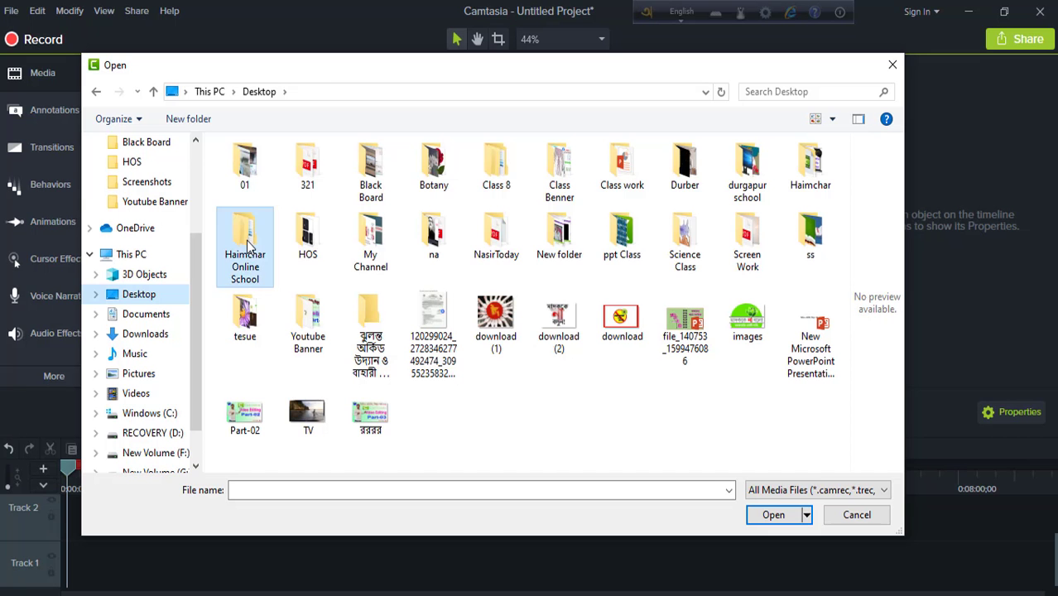
- Import the video "mitosis - Haimchar" from the folder of the same name inside Haimchar Online School
double_click(247, 249)
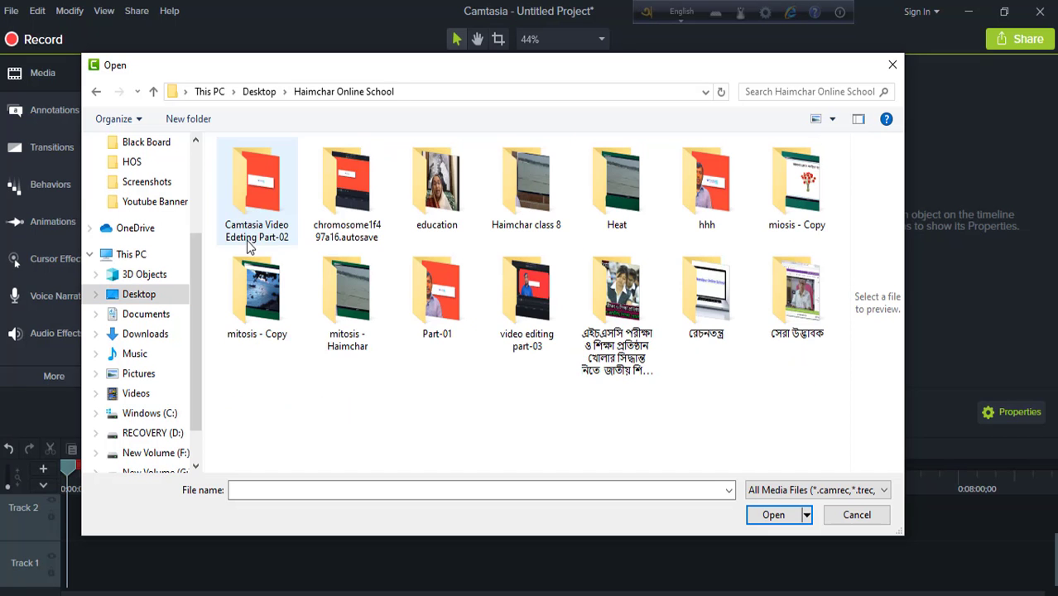
click(347, 290)
double_click(347, 290)
click(257, 189)
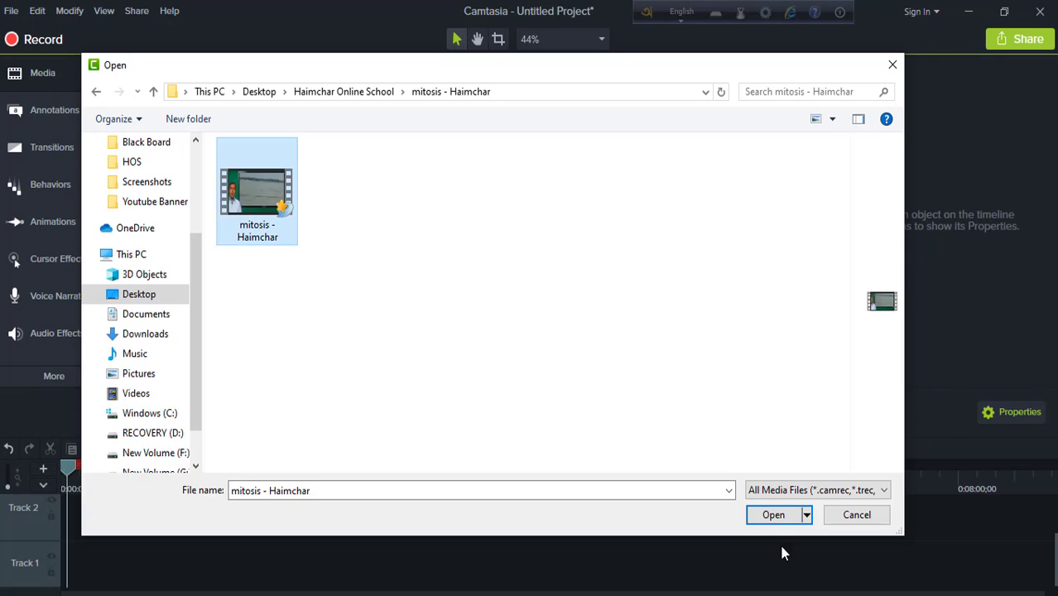
click(772, 514)
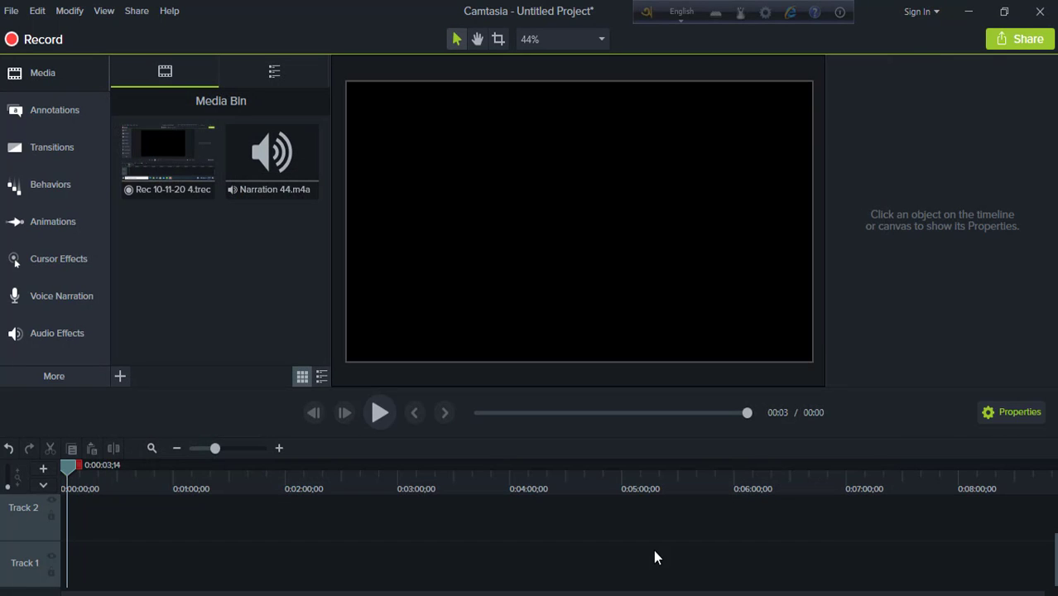
- Place the mitosis - Haimchar video at the start of Track 1 and enlarge it to 160% to fill the canvas
drag(168, 245, 60, 587)
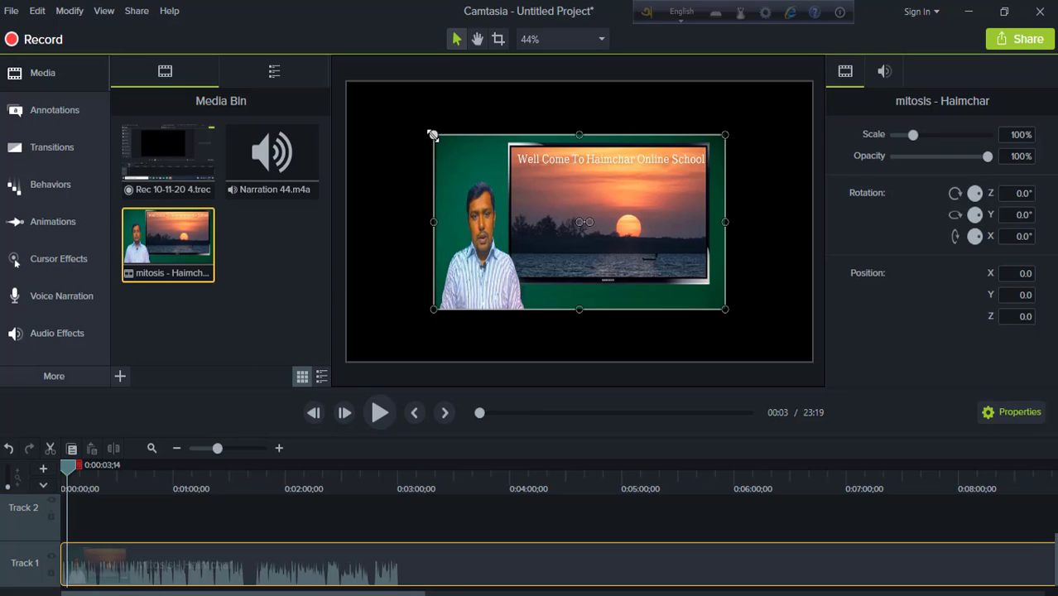
drag(432, 135, 414, 123)
drag(361, 94, 346, 82)
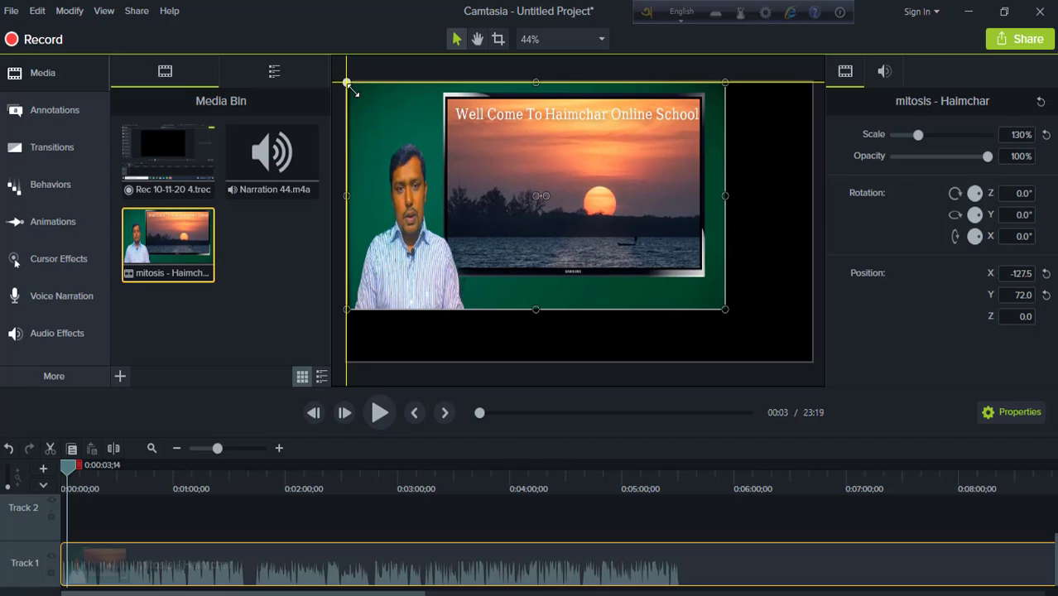
drag(724, 309, 813, 362)
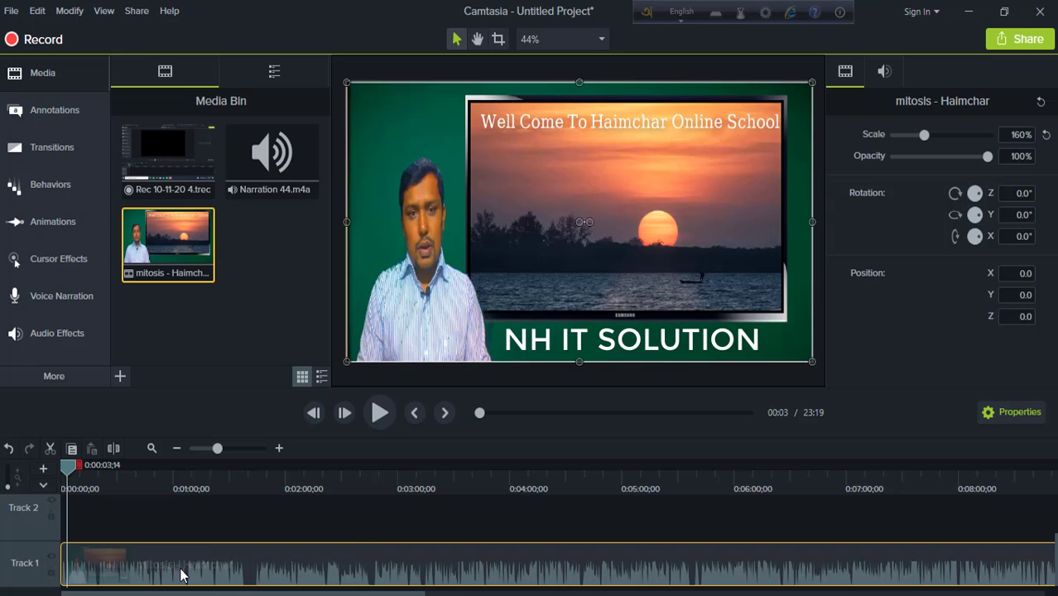
- Separate the audio and video of the mitosis - Haimchar clip and select its audio on Track 2
right_click(268, 557)
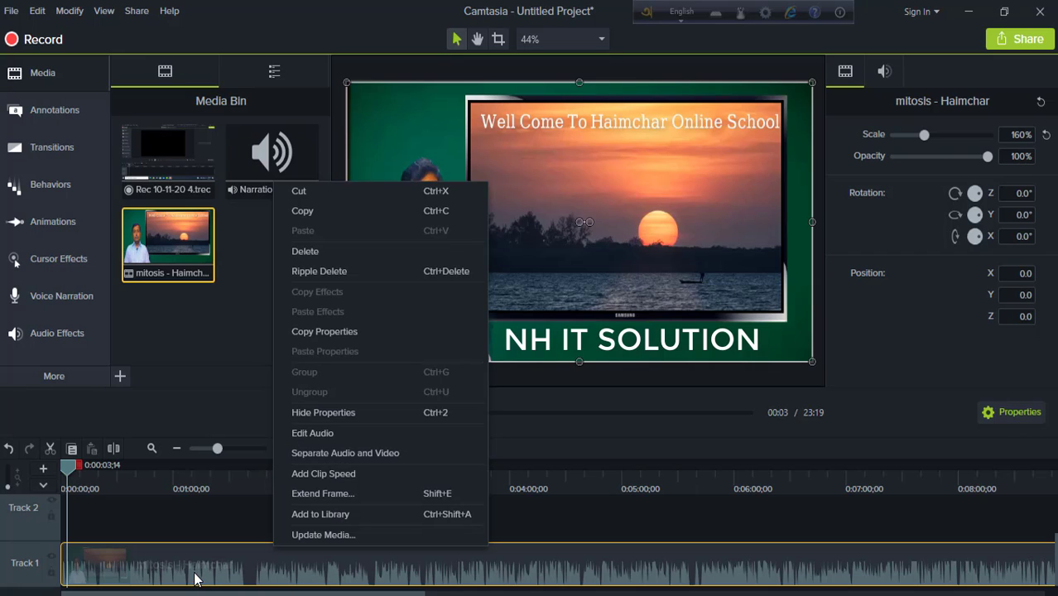
click(368, 453)
scroll(285, 552, up, 1)
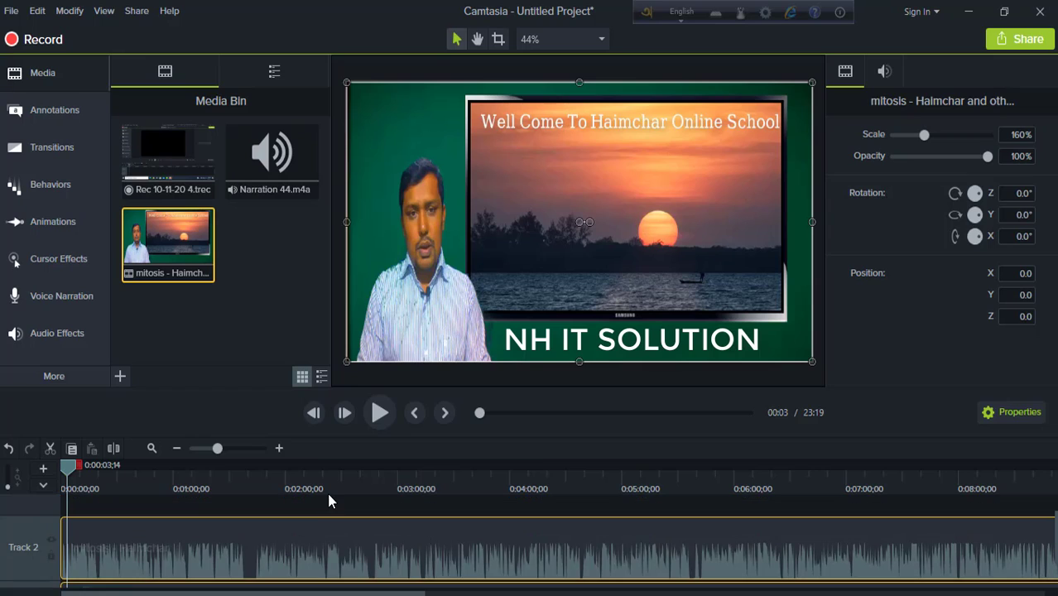
click(216, 532)
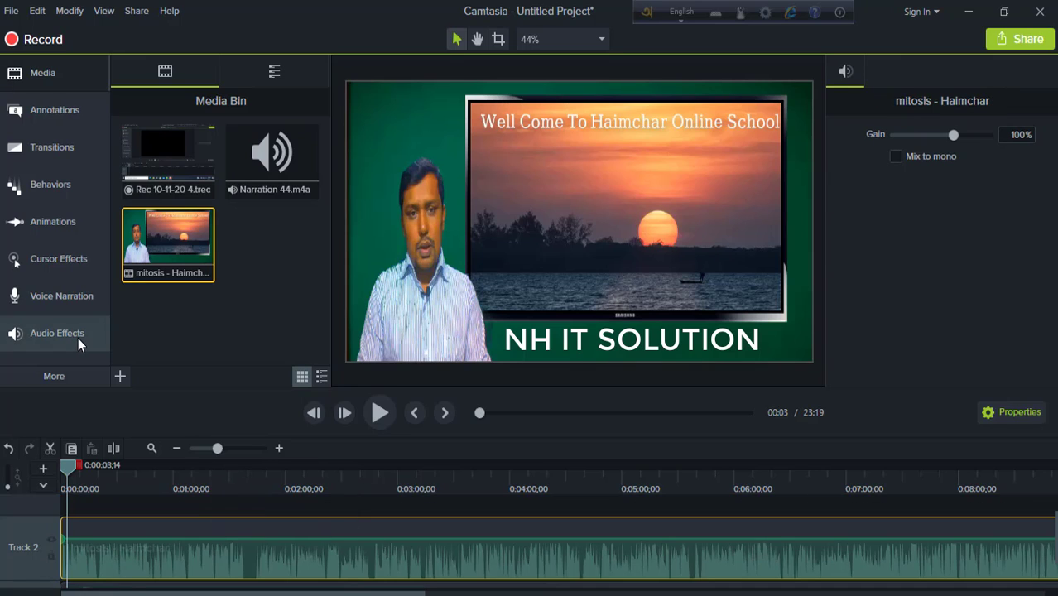